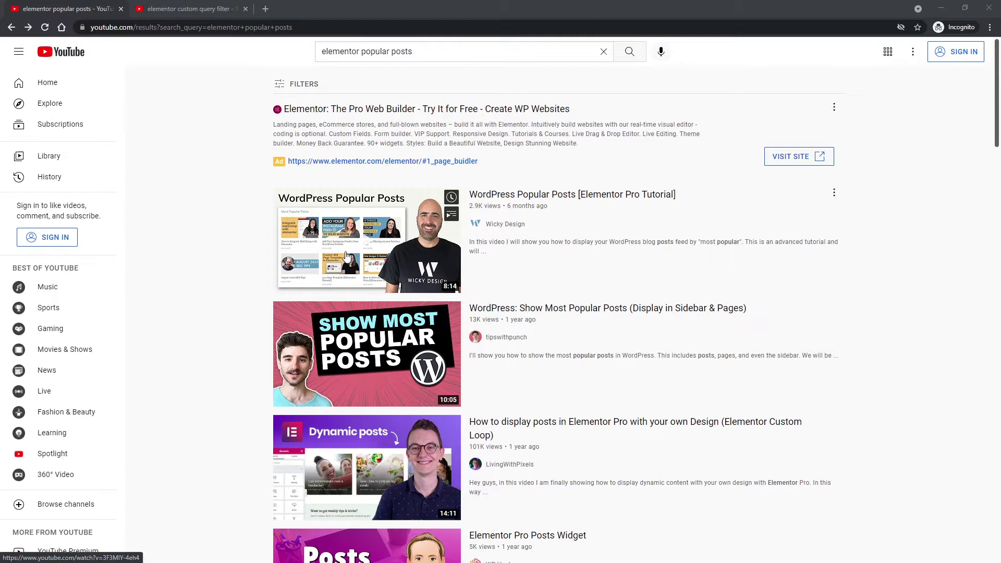
Step: Switch from the YouTube search results to the Elementor editor showing the Most Popular Posts grid
{"action": "key", "text": "ctrl+Tab"}
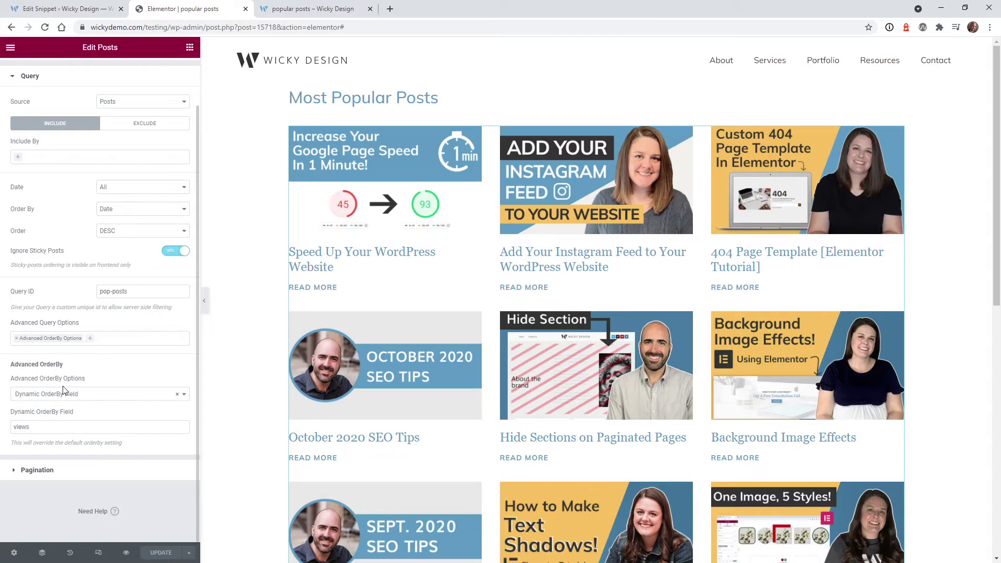
{"action": "left_click_drag", "start_coordinate": [38, 429], "coordinate": [6, 428]}
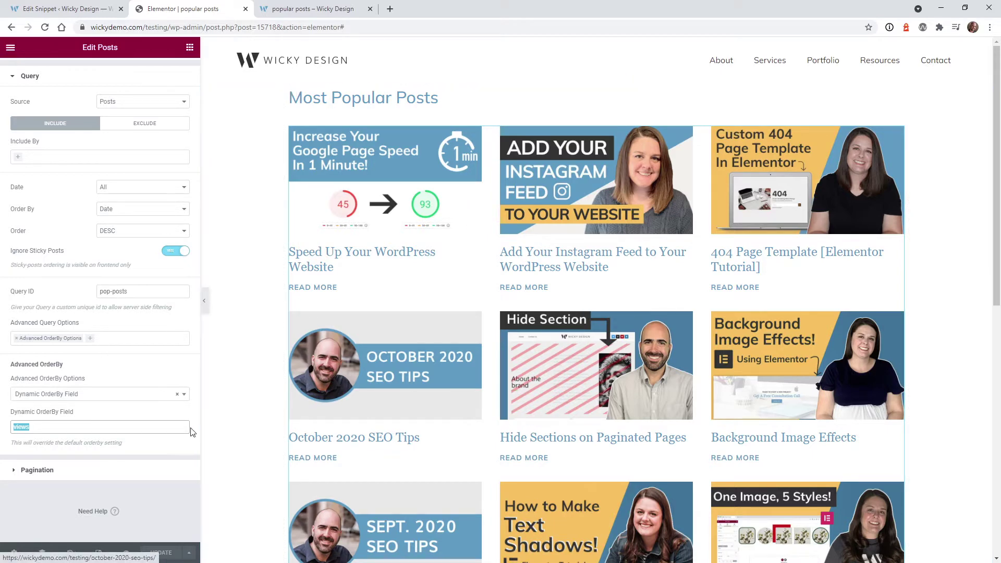
{"action": "type", "text": "order_posts"}
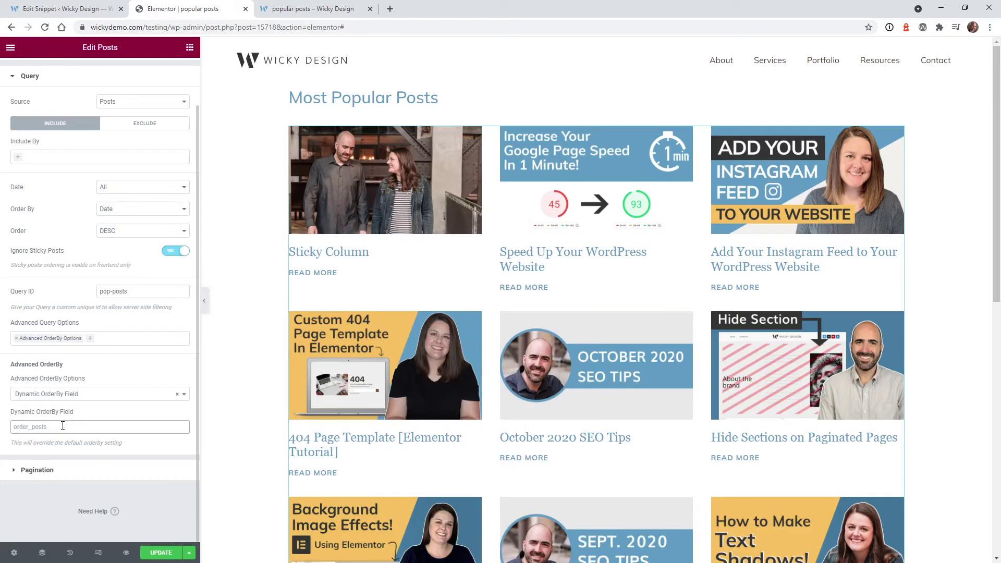
{"action": "key", "text": "ctrl+a"}
{"action": "type", "text": "views"}
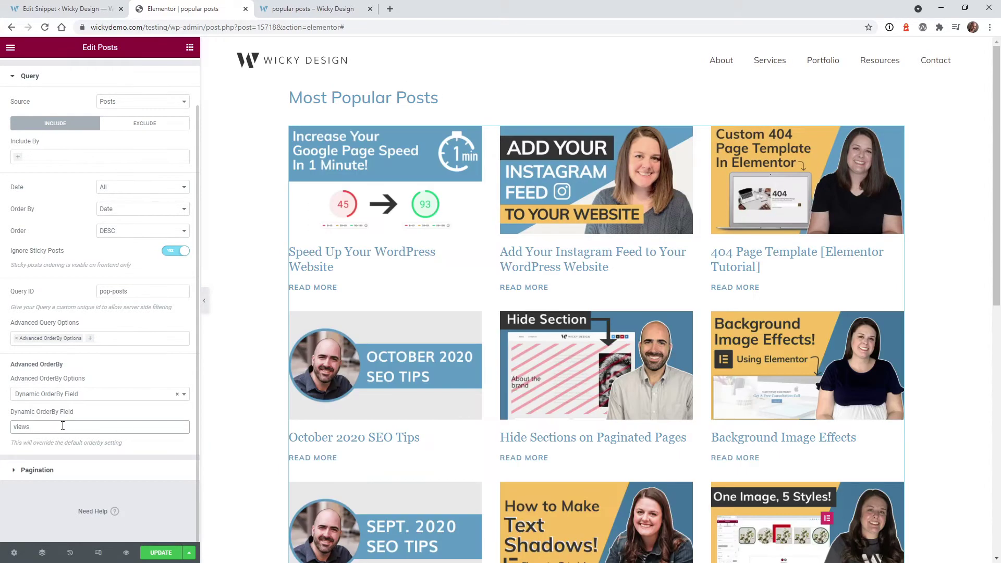
{"action": "left_click", "coordinate": [146, 292]}
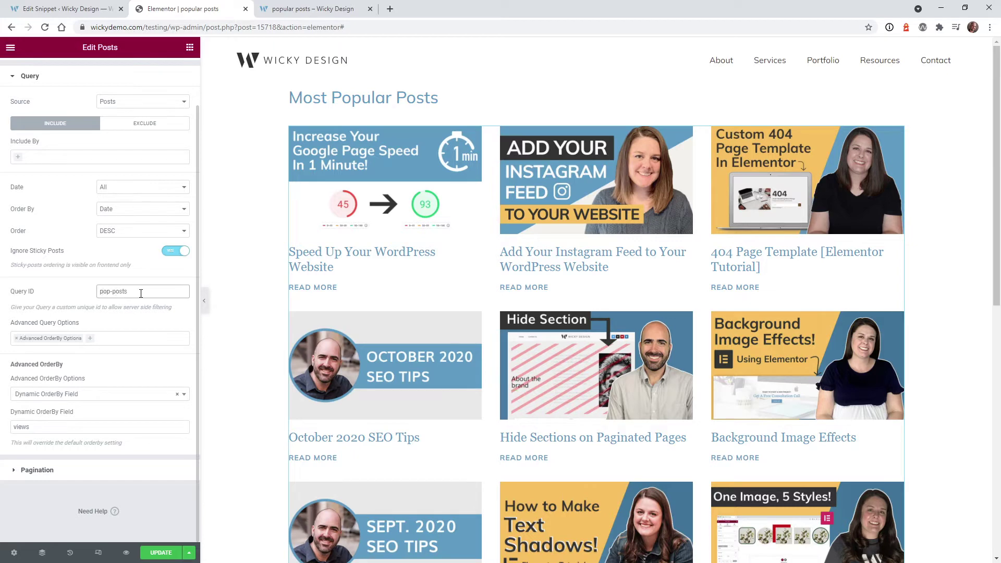
Step: Select the pop-posts Query ID and bring up the Popular Posts code snippet
{"action": "left_click_drag", "start_coordinate": [141, 294], "coordinate": [98, 295]}
{"action": "key", "text": "ctrl+1"}
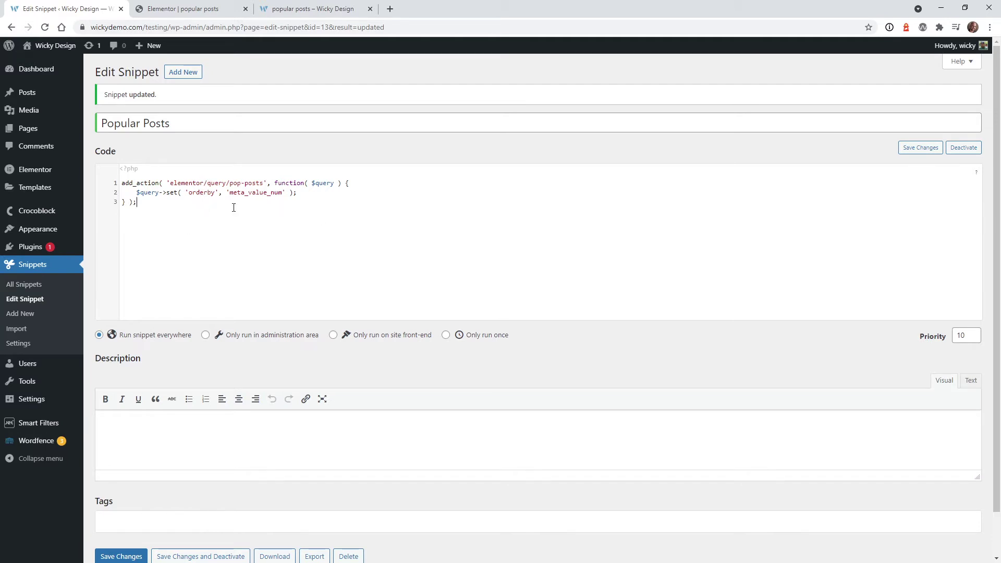
{"action": "left_click_drag", "start_coordinate": [237, 194], "coordinate": [266, 200]}
{"action": "left_click", "coordinate": [277, 194]}
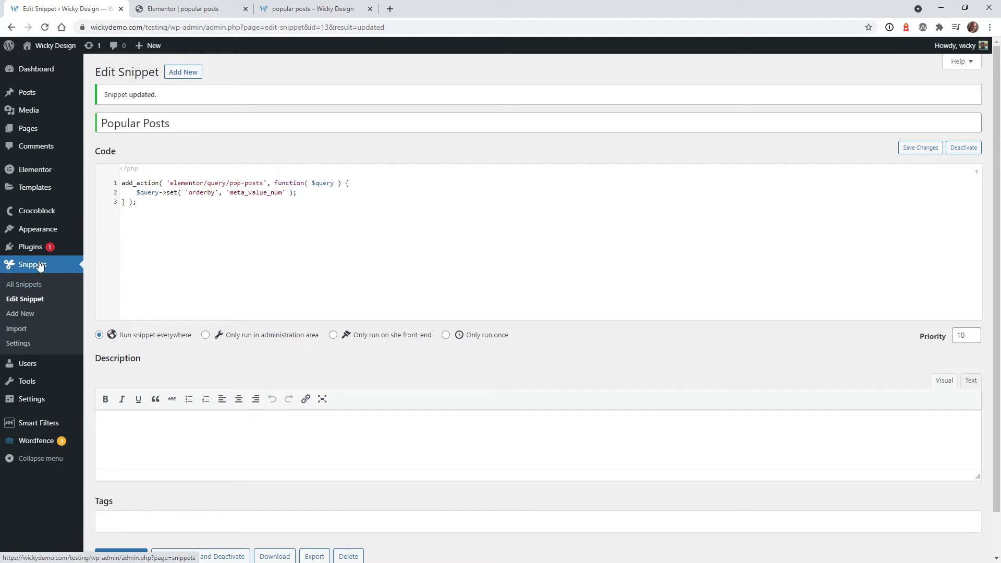
{"action": "mouse_move", "coordinate": [39, 229]}
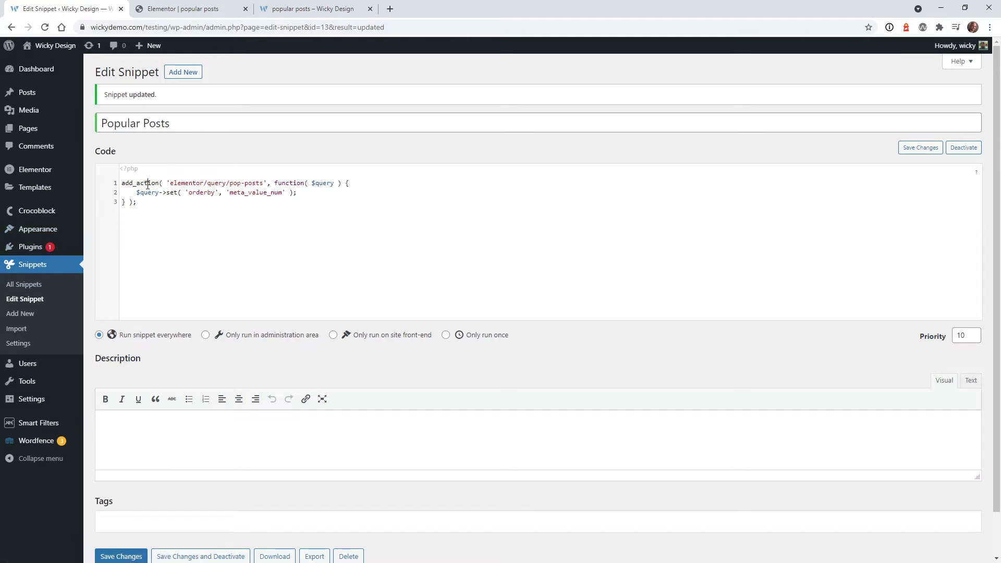
{"action": "left_click_drag", "start_coordinate": [142, 207], "coordinate": [119, 187]}
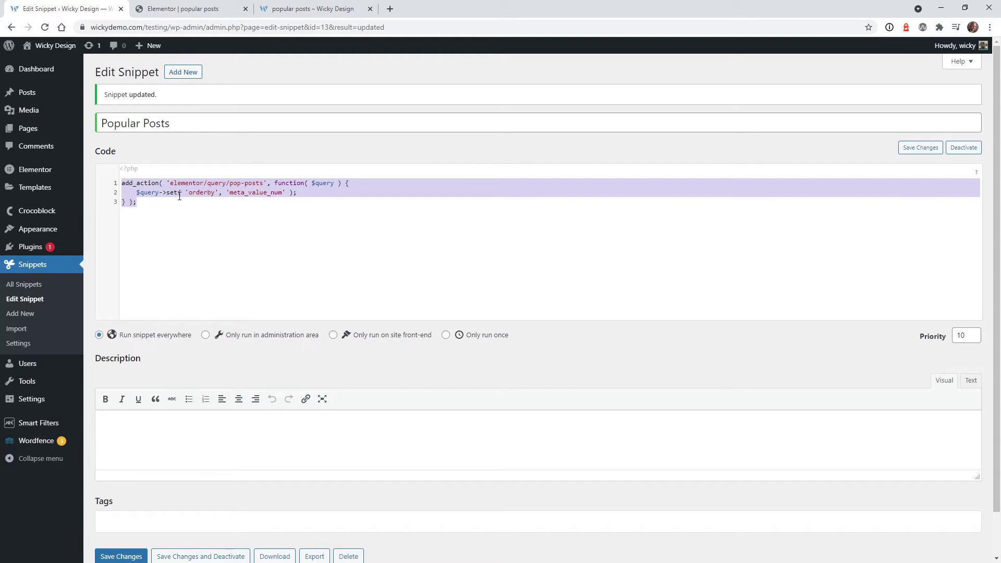
{"action": "left_click", "coordinate": [199, 208]}
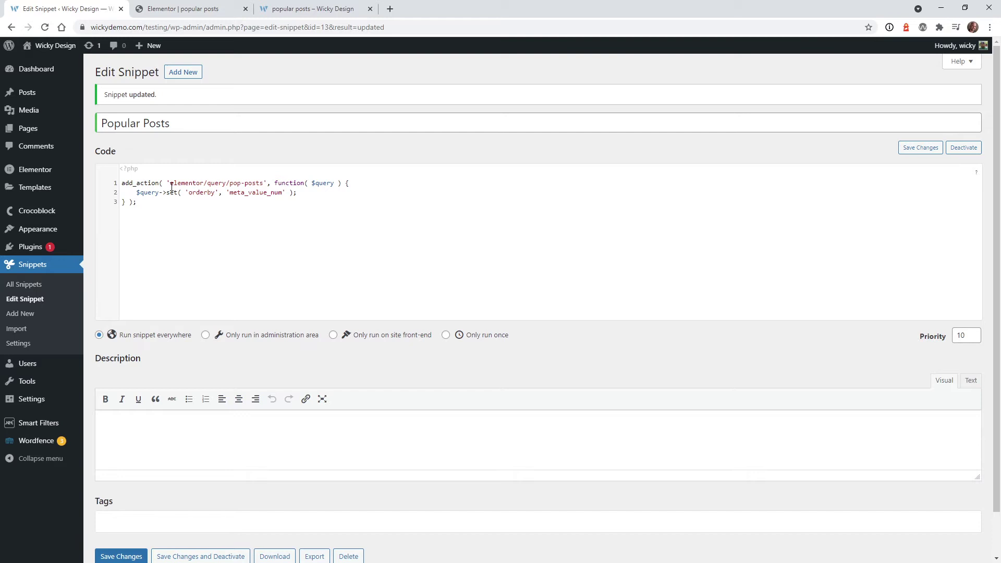
{"action": "left_click_drag", "start_coordinate": [232, 185], "coordinate": [262, 186]}
Step: Replace top-posts with pop-posts in the snippet's elementor/query hook and view the live popular posts page
{"action": "left_click", "coordinate": [182, 9]}
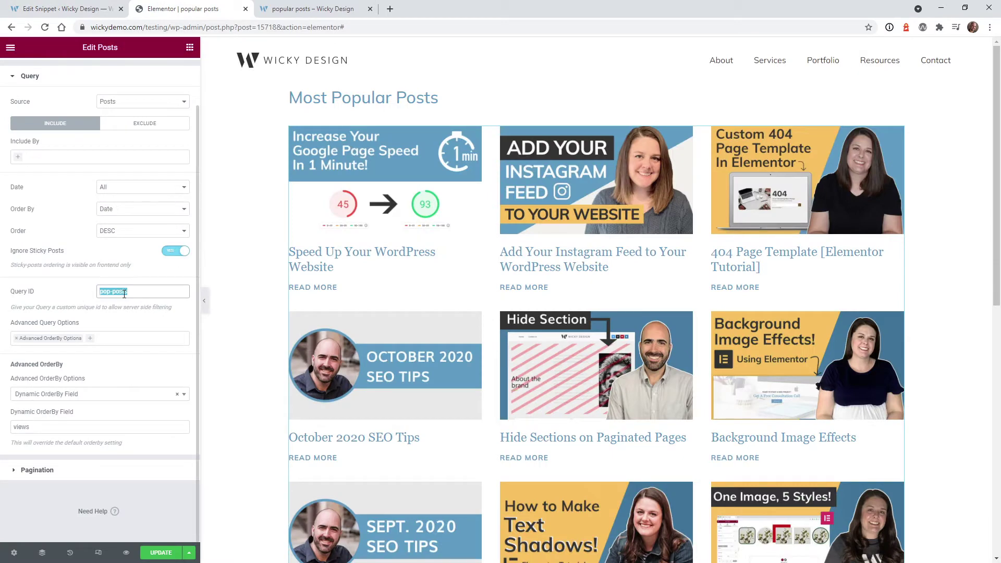
{"action": "key", "text": "ctrl+c"}
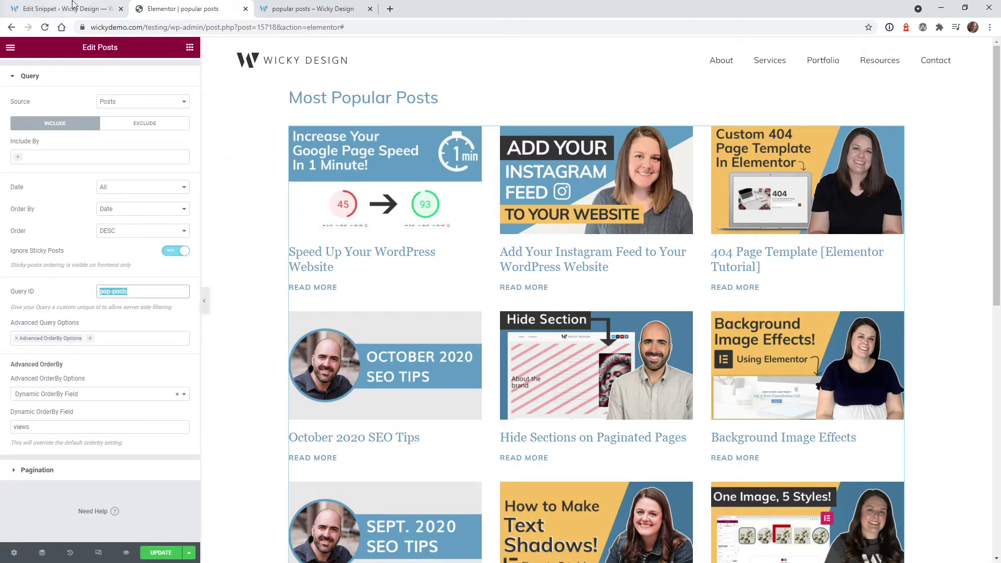
{"action": "left_click", "coordinate": [62, 9]}
{"action": "key", "text": "ctrl+v"}
{"action": "left_click", "coordinate": [312, 9]}
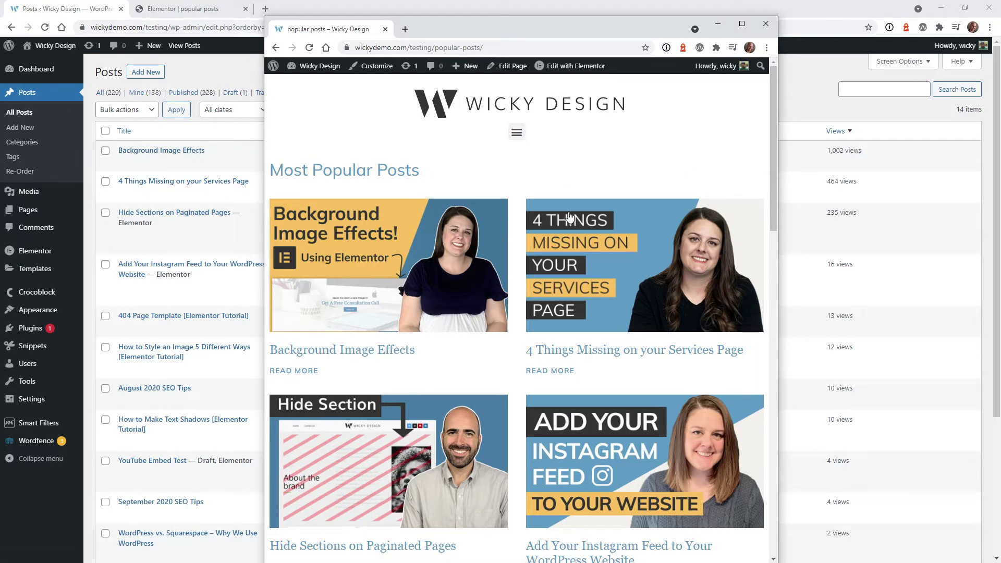
Step: Scroll the live popular posts grid to compare it with the views-sorted admin Posts list
{"action": "scroll", "coordinate": [576, 297], "scroll_direction": "down", "scroll_amount": 4}
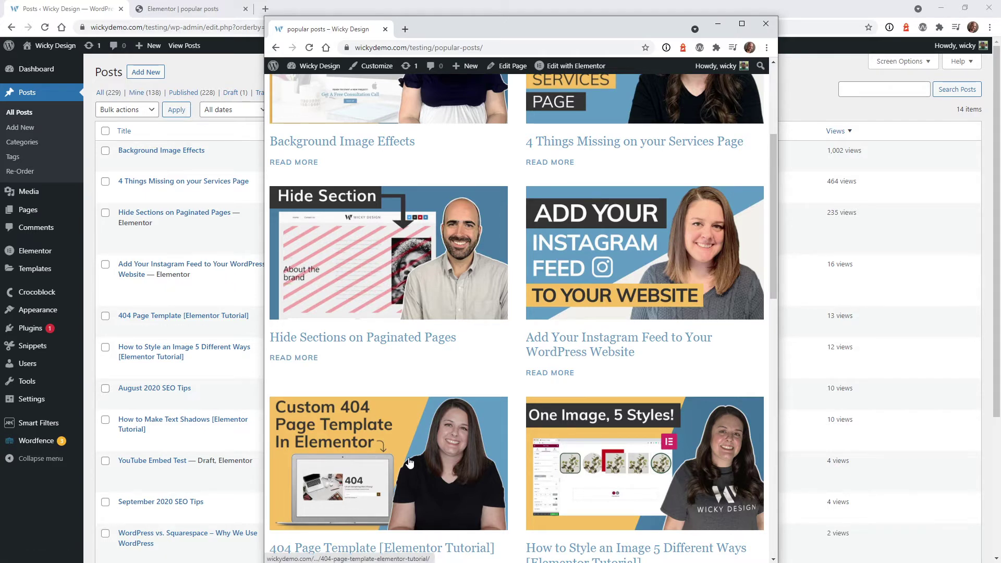
{"action": "scroll", "coordinate": [411, 460], "scroll_direction": "down", "scroll_amount": 2}
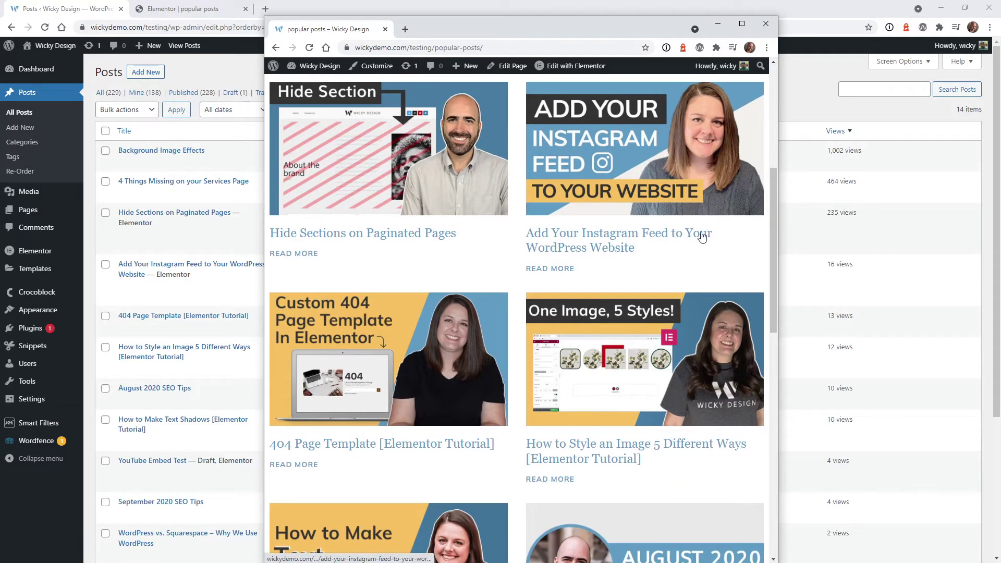
{"action": "left_click", "coordinate": [834, 167]}
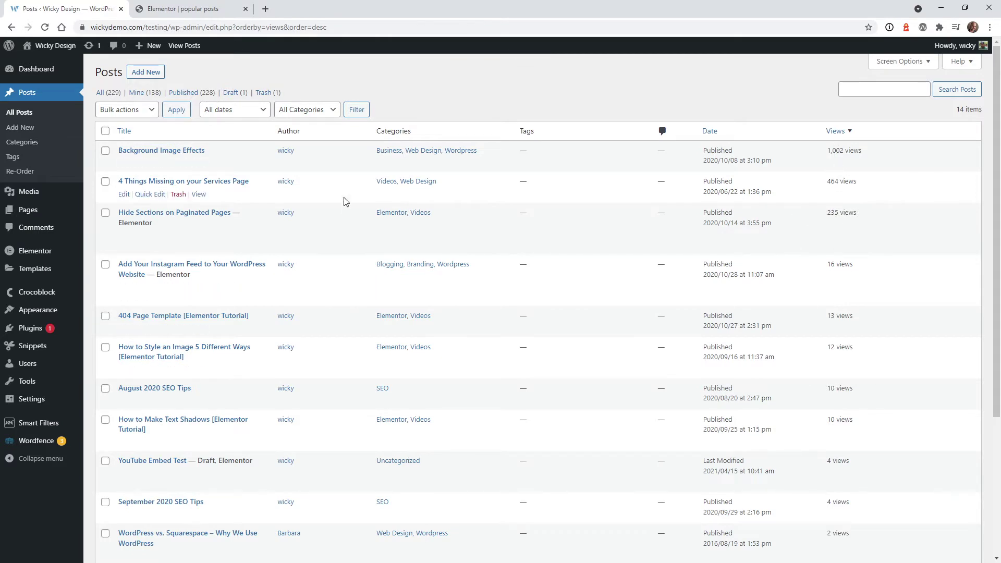
{"action": "mouse_move", "coordinate": [155, 159]}
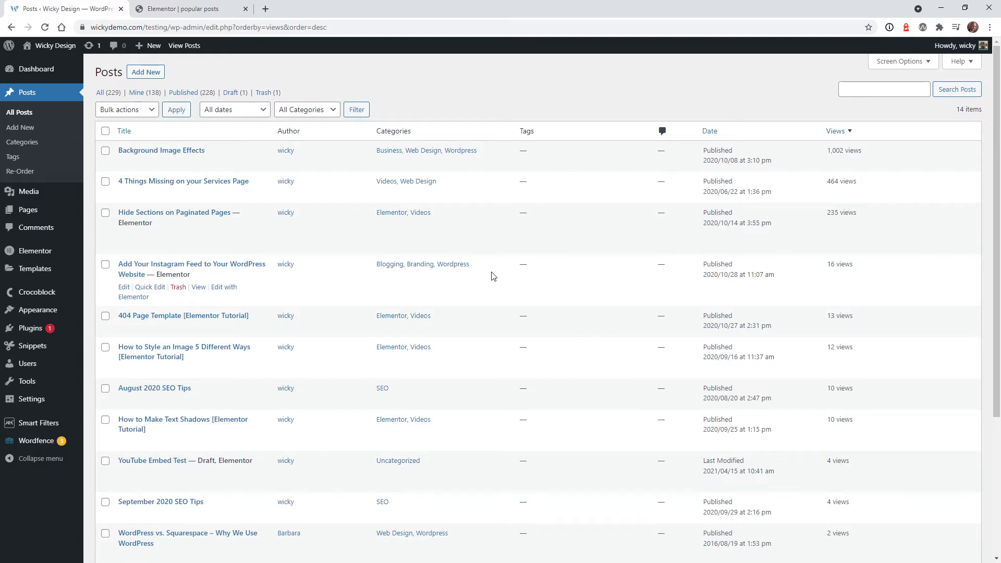
{"action": "mouse_move", "coordinate": [281, 336]}
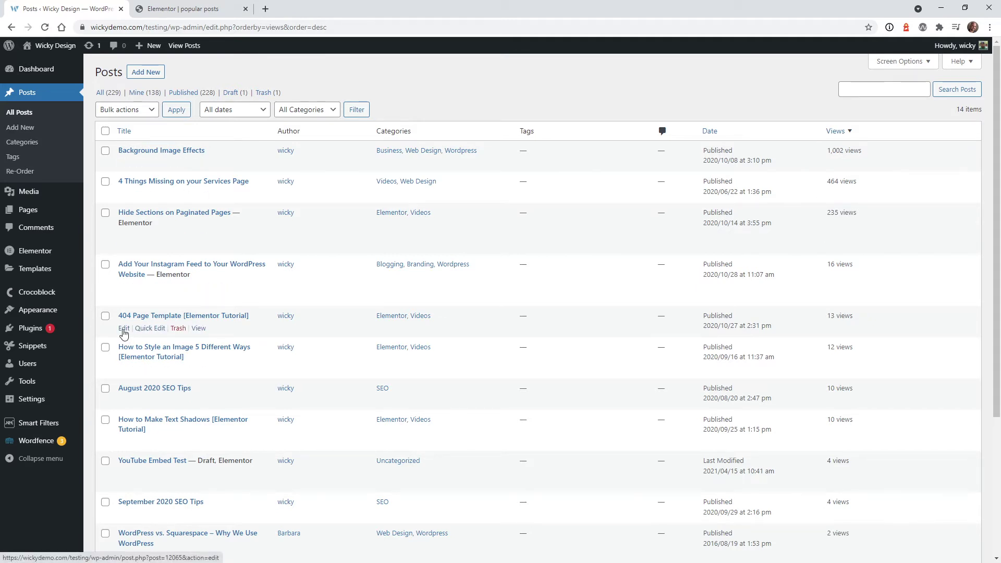
Step: Change the 404 Page Template post's views custom field from 13 to 6521 and update the post
{"action": "left_click", "coordinate": [123, 330]}
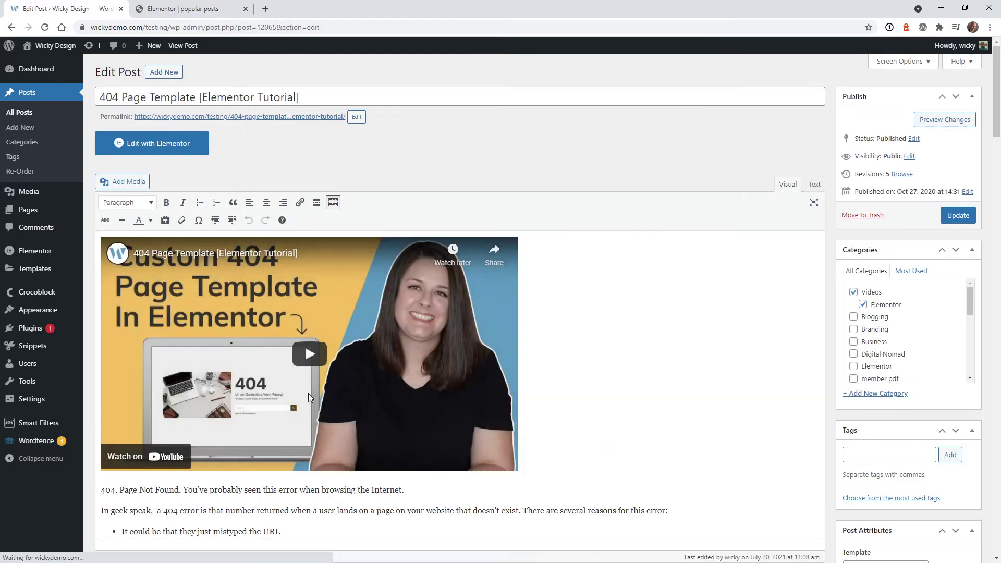
{"action": "scroll", "coordinate": [308, 396], "scroll_direction": "down", "scroll_amount": 15}
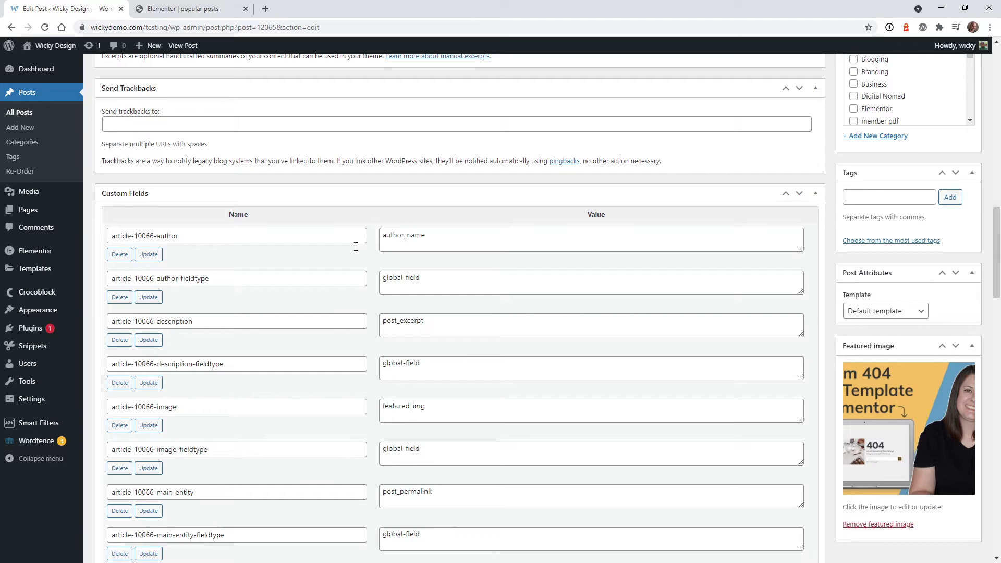
{"action": "scroll", "coordinate": [361, 273], "scroll_direction": "down", "scroll_amount": 2}
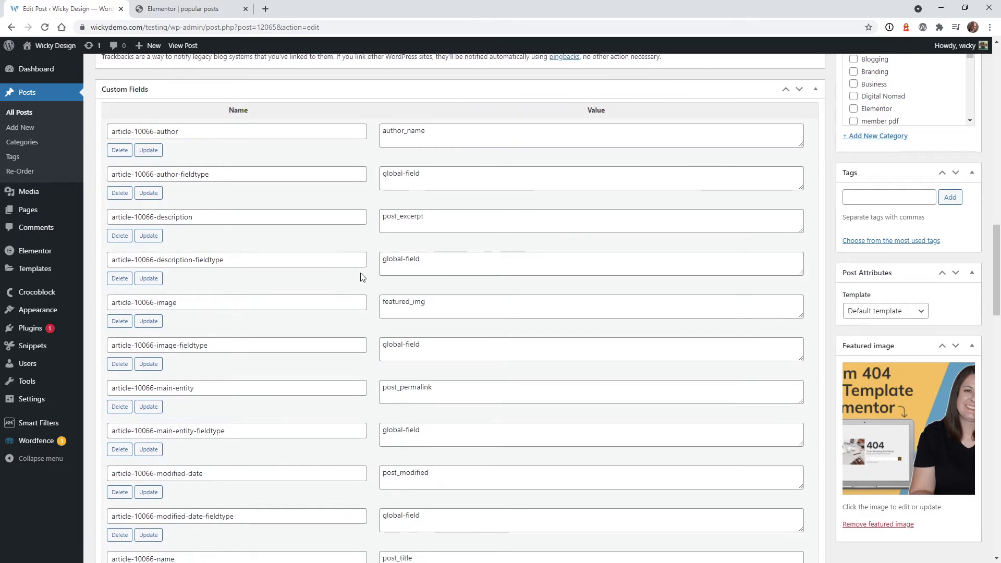
{"action": "scroll", "coordinate": [363, 275], "scroll_direction": "down", "scroll_amount": 4}
{"action": "scroll", "coordinate": [362, 276], "scroll_direction": "down", "scroll_amount": 8}
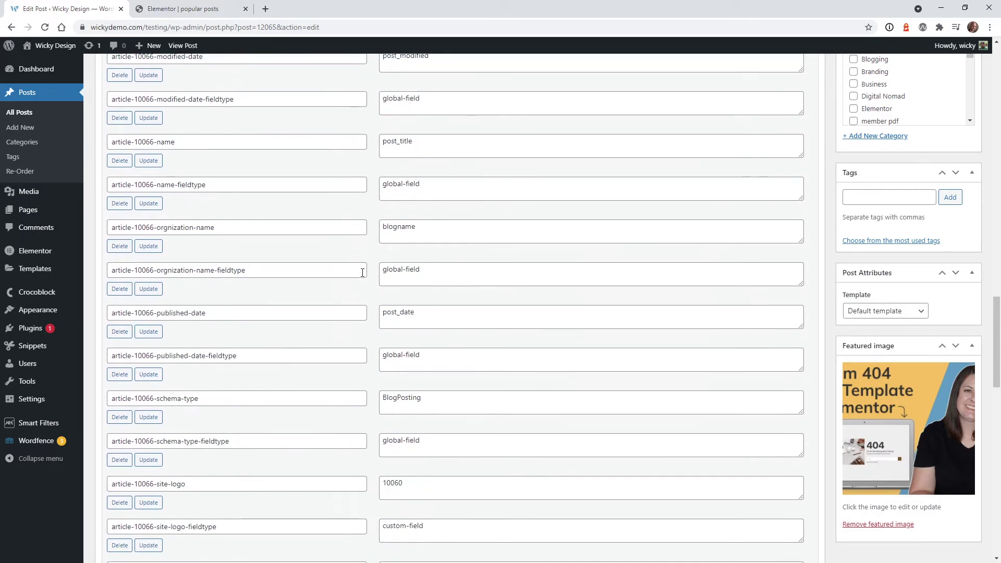
{"action": "scroll", "coordinate": [363, 276], "scroll_direction": "down", "scroll_amount": 9}
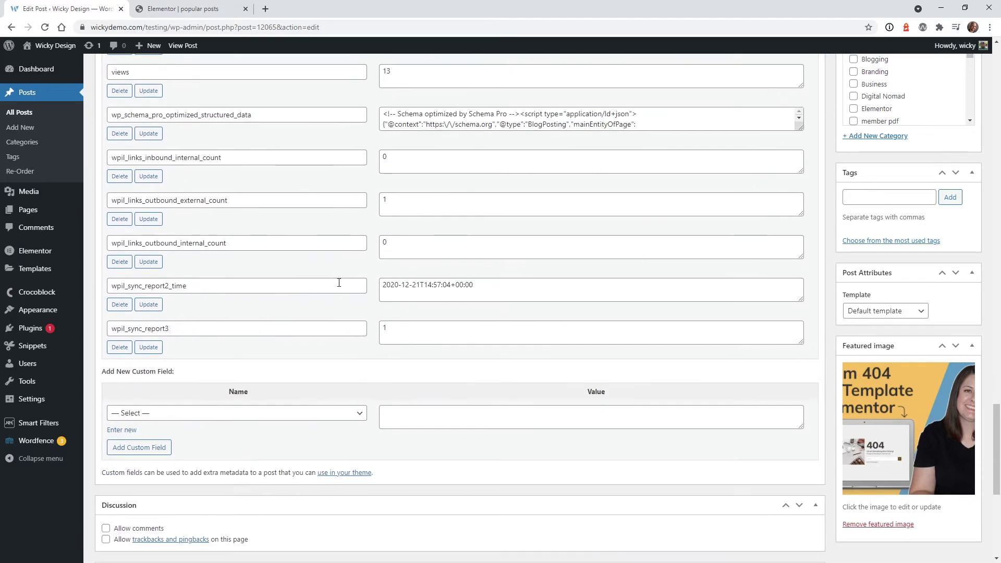
{"action": "scroll", "coordinate": [198, 258], "scroll_direction": "up", "scroll_amount": 2}
{"action": "scroll", "coordinate": [194, 252], "scroll_direction": "up", "scroll_amount": 2}
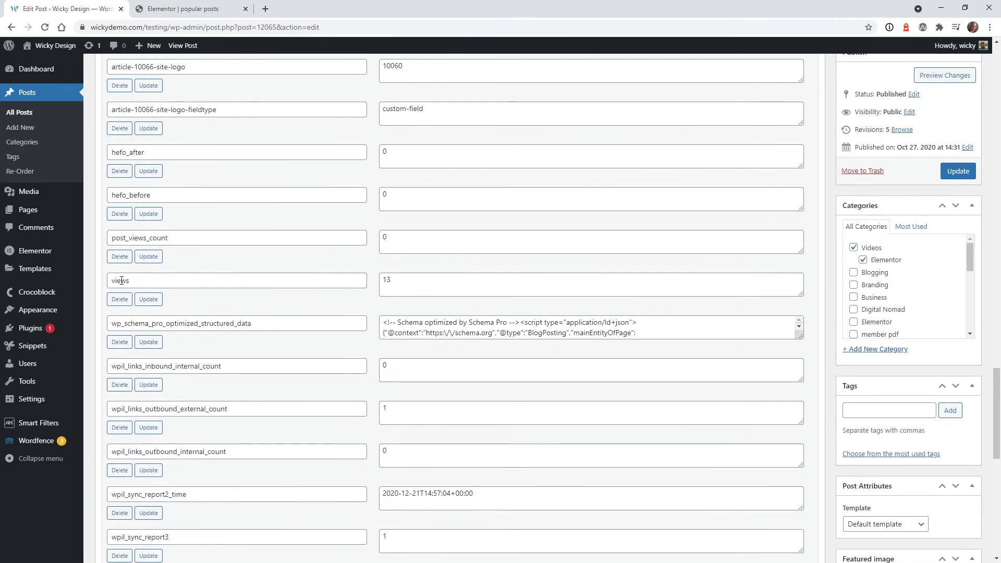
{"action": "left_click", "coordinate": [394, 280]}
{"action": "left_click_drag", "start_coordinate": [393, 280], "coordinate": [374, 277]}
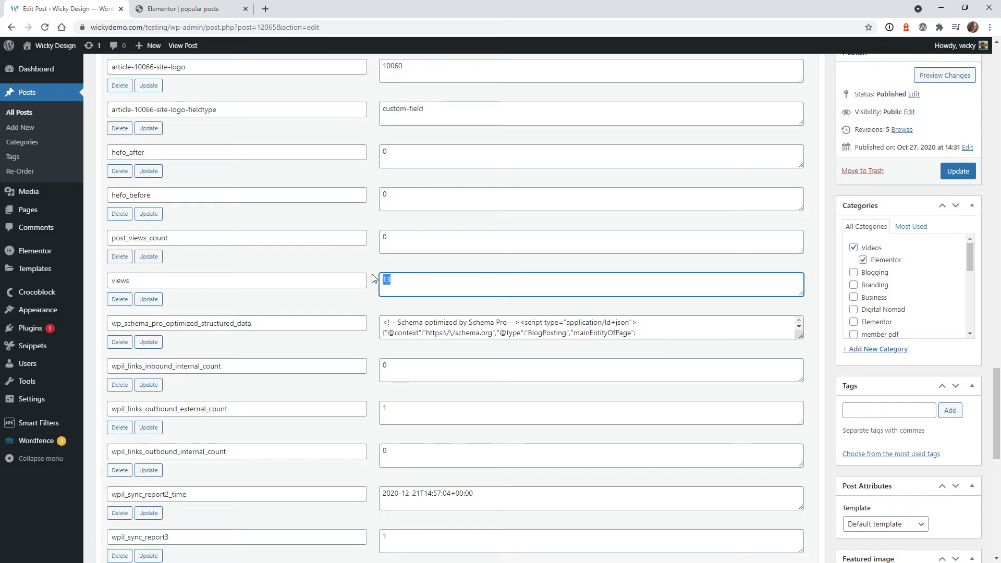
{"action": "type", "text": "6521"}
{"action": "left_click", "coordinate": [961, 175]}
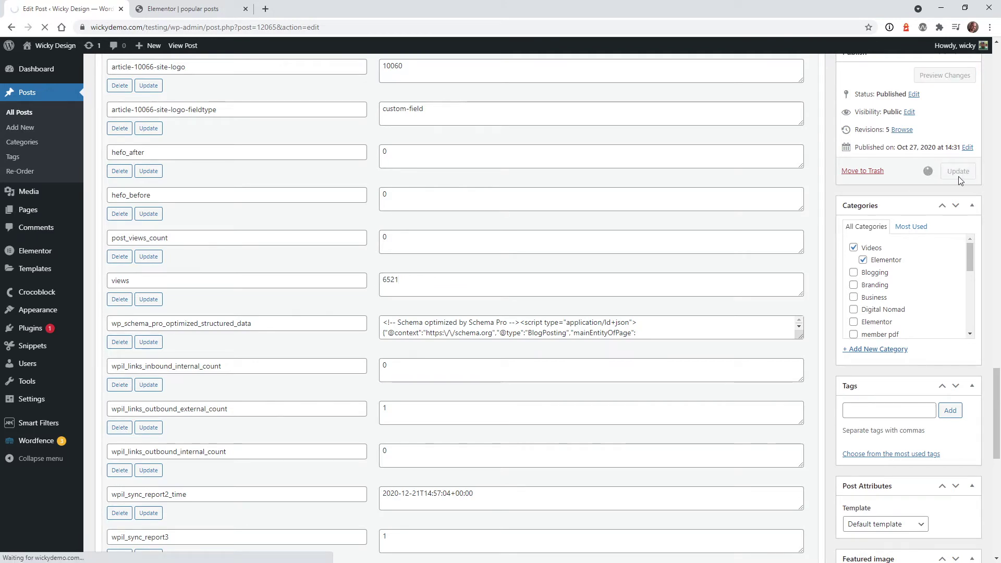
Step: Sort all posts by views, highest first, and reload the live grid, now led by 404 Page Template
{"action": "left_click", "coordinate": [45, 95]}
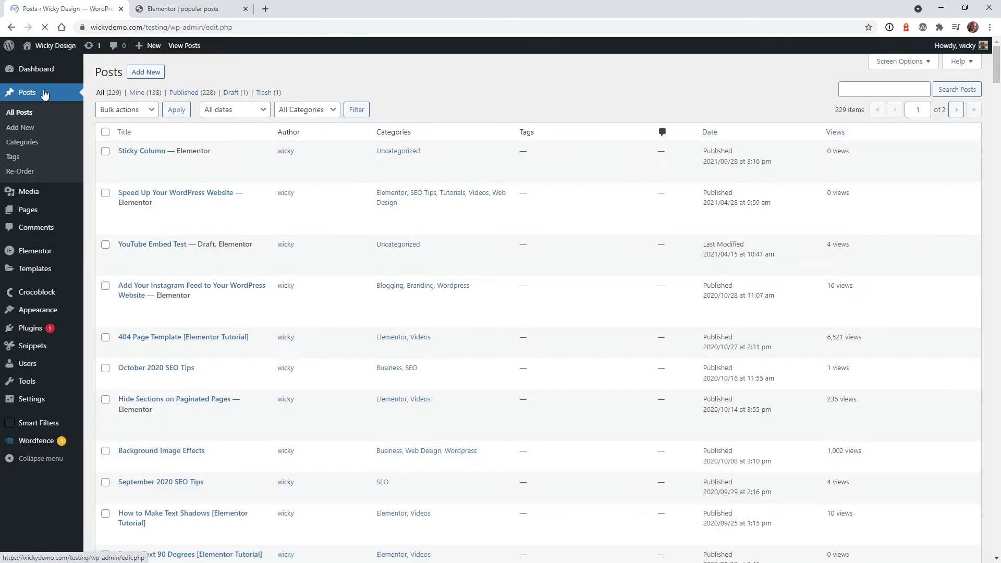
{"action": "left_click", "coordinate": [834, 132]}
{"action": "left_click", "coordinate": [837, 133]}
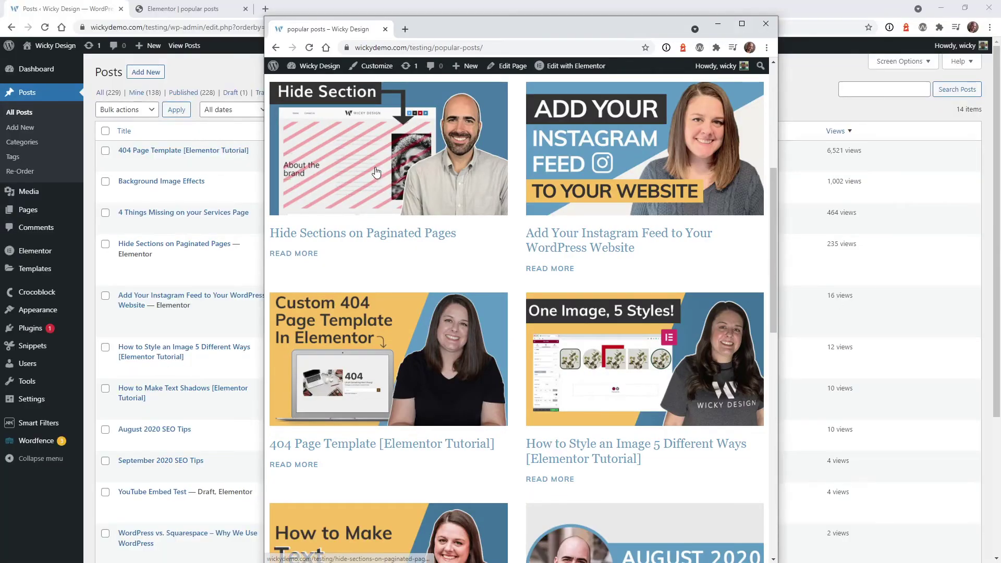
{"action": "scroll", "coordinate": [363, 129], "scroll_direction": "up", "scroll_amount": 6}
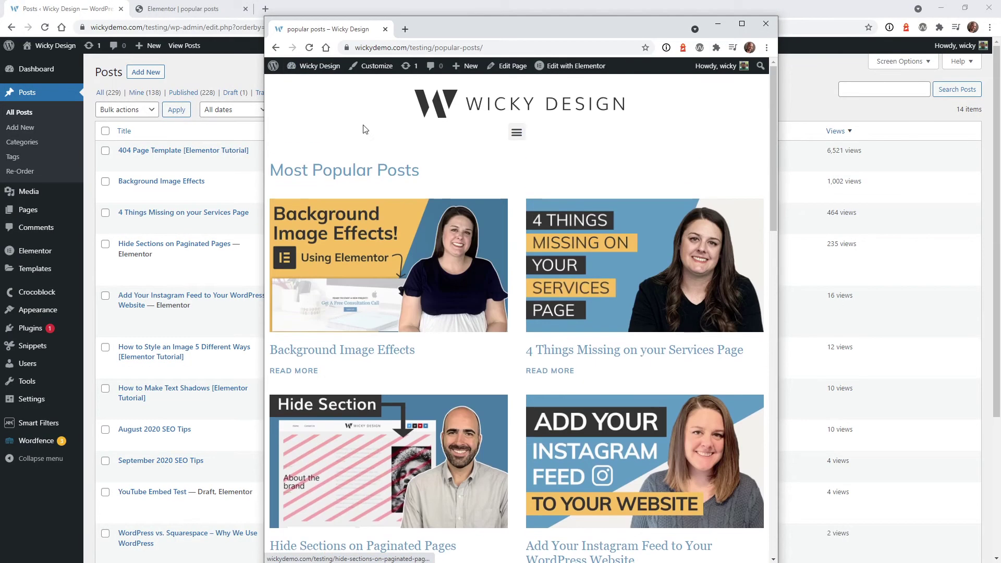
{"action": "left_click", "coordinate": [309, 47]}
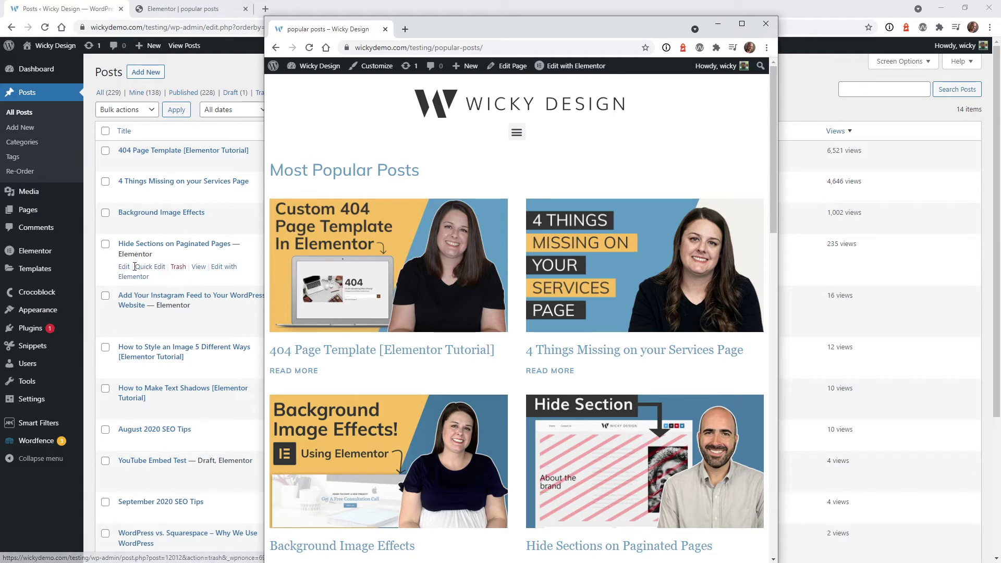
Step: Raise the Hide Sections on Paginated Pages post's views field from 235 to 2351 and update it
{"action": "left_click", "coordinate": [124, 266]}
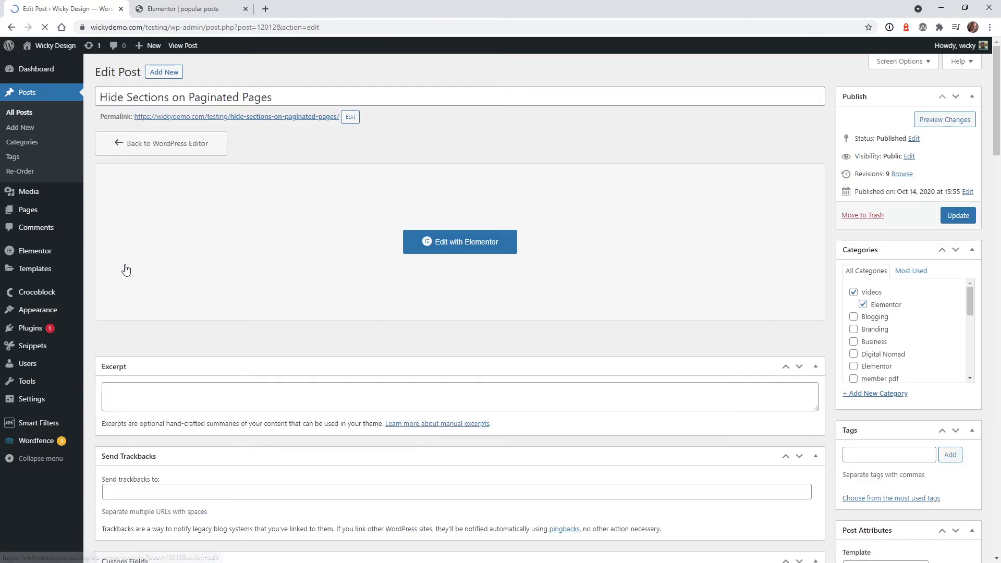
{"action": "scroll", "coordinate": [459, 363], "scroll_direction": "down", "scroll_amount": 10}
{"action": "scroll", "coordinate": [456, 329], "scroll_direction": "down", "scroll_amount": 4}
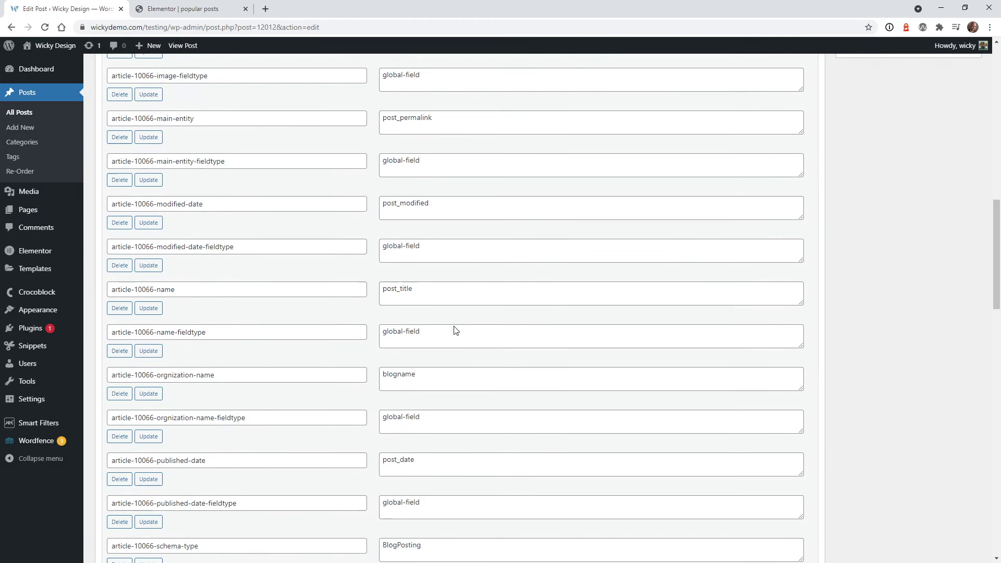
{"action": "scroll", "coordinate": [453, 327], "scroll_direction": "down", "scroll_amount": 13}
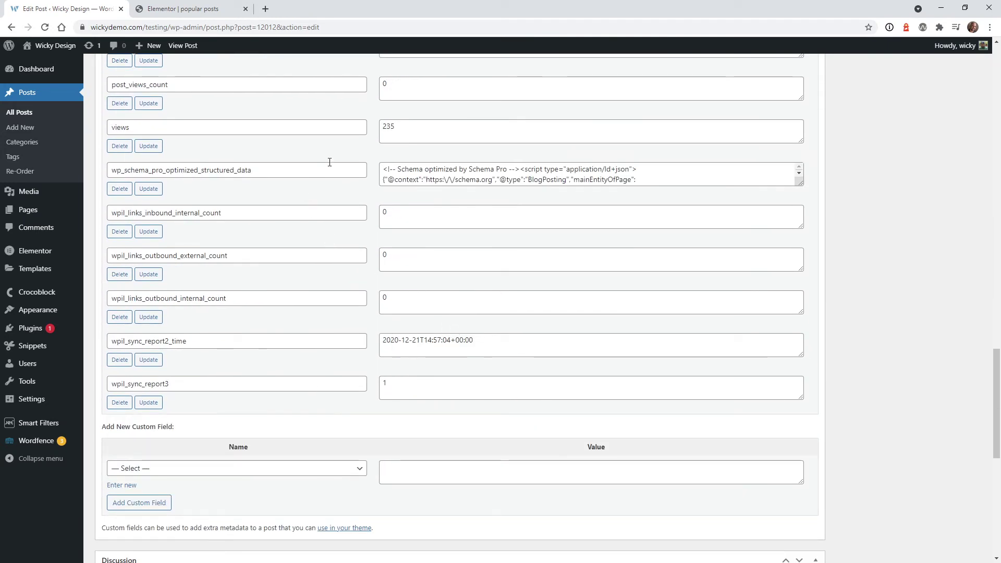
{"action": "left_click", "coordinate": [407, 128]}
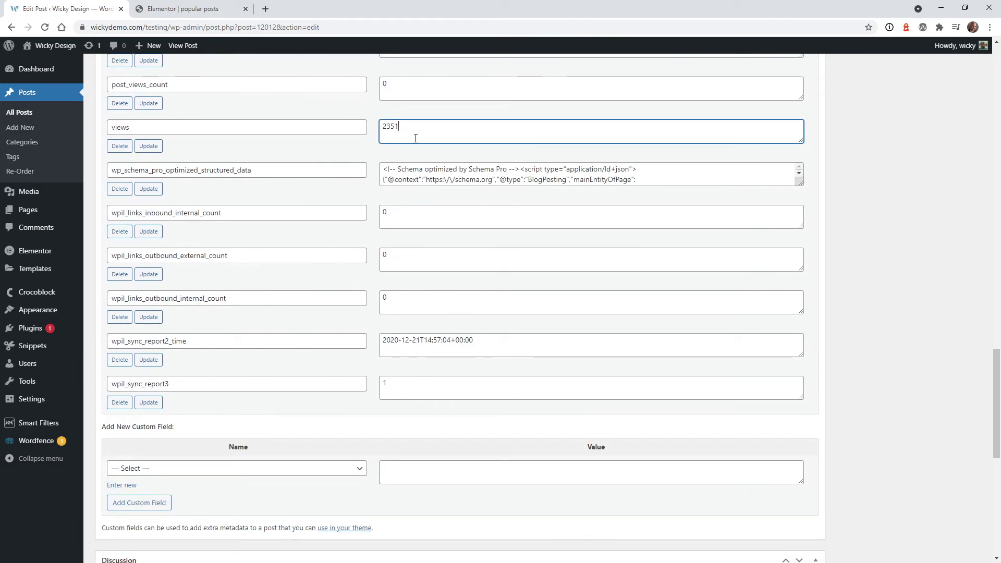
{"action": "scroll", "coordinate": [910, 239], "scroll_direction": "up", "scroll_amount": 20}
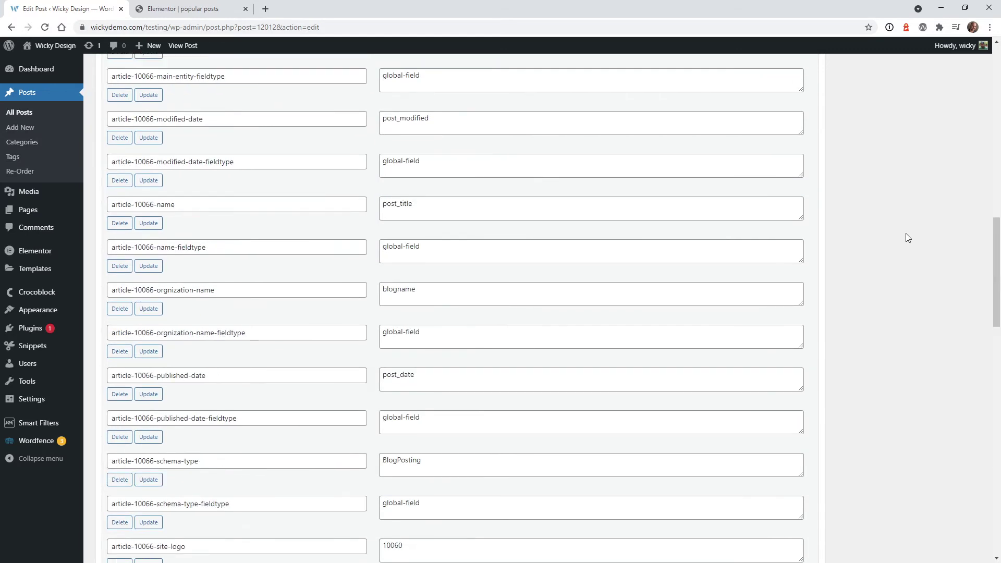
{"action": "left_click", "coordinate": [950, 216]}
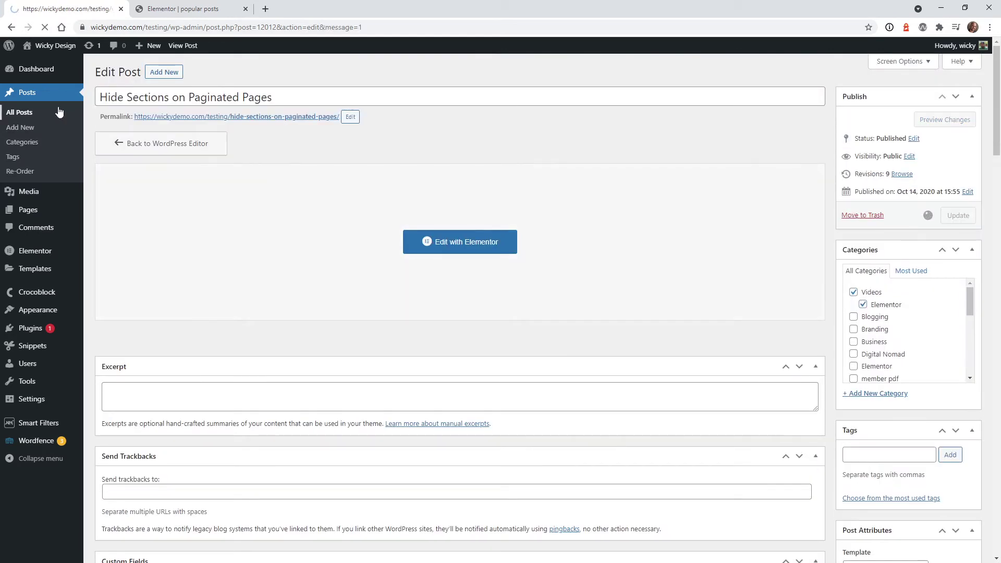
{"action": "left_click", "coordinate": [41, 100]}
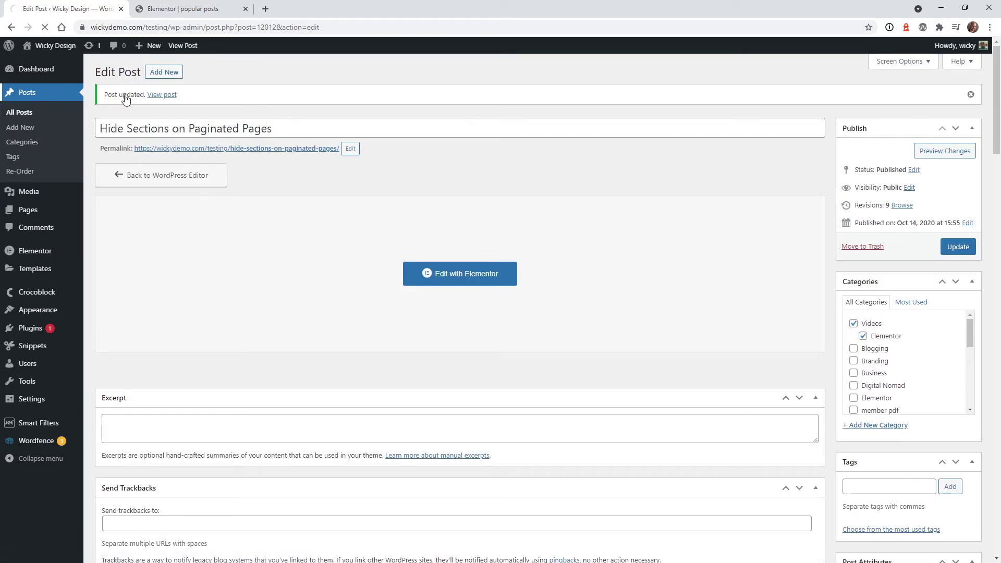
Step: Sort posts by views descending and reload the live grid, now headed by Hide Sections on Paginated Pages
{"action": "left_click", "coordinate": [838, 133]}
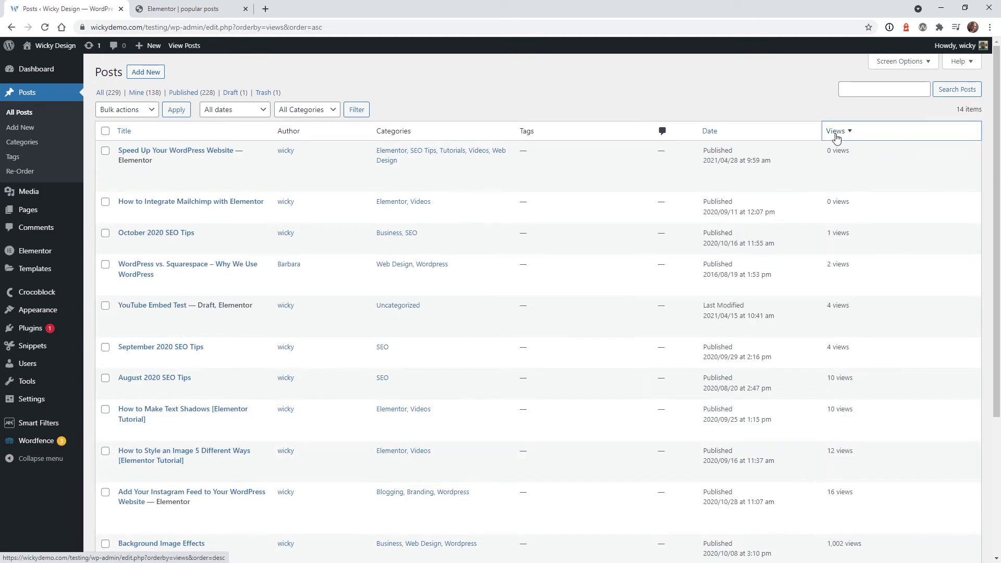
{"action": "left_click", "coordinate": [837, 134]}
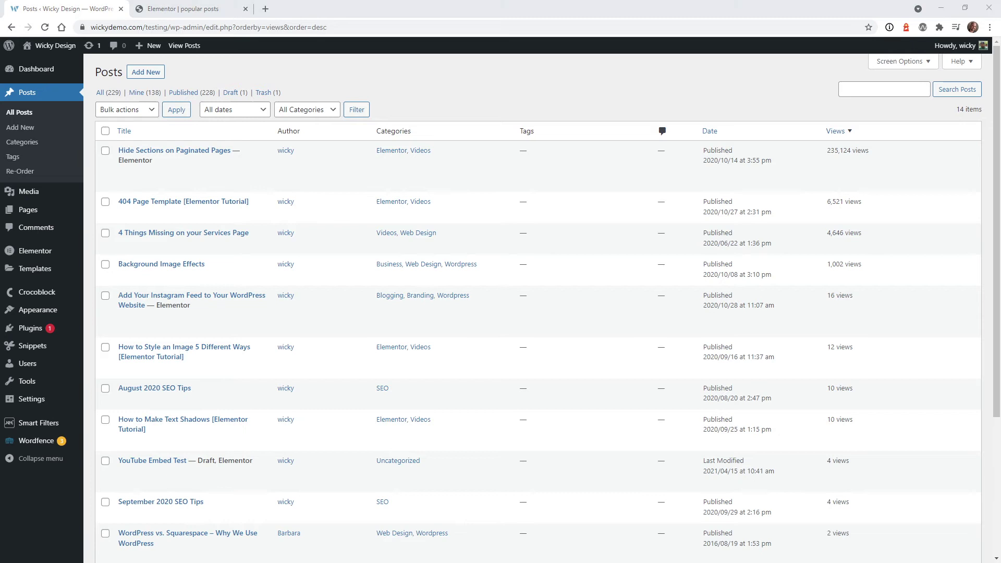
{"action": "key", "text": "alt+Tab"}
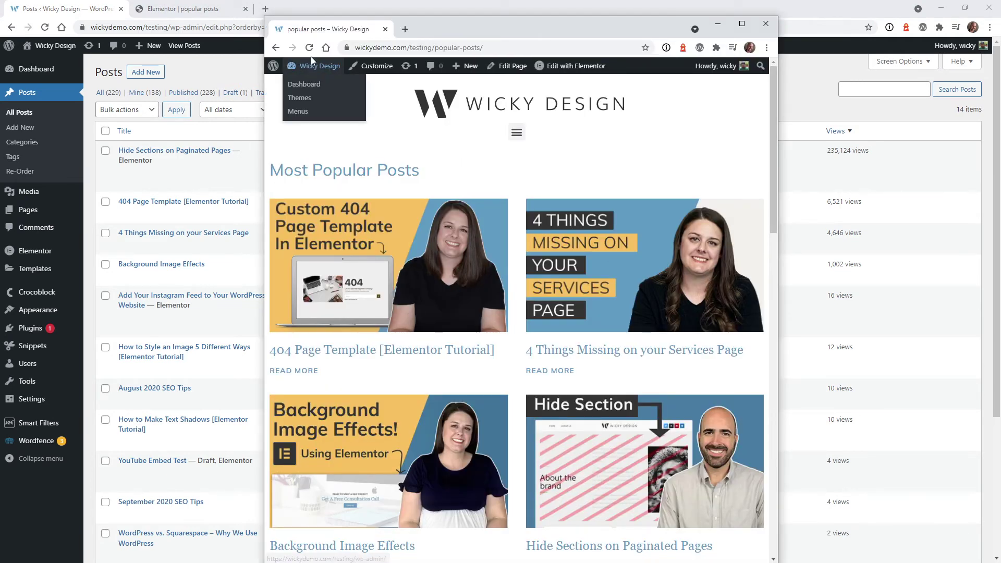
{"action": "left_click", "coordinate": [309, 47]}
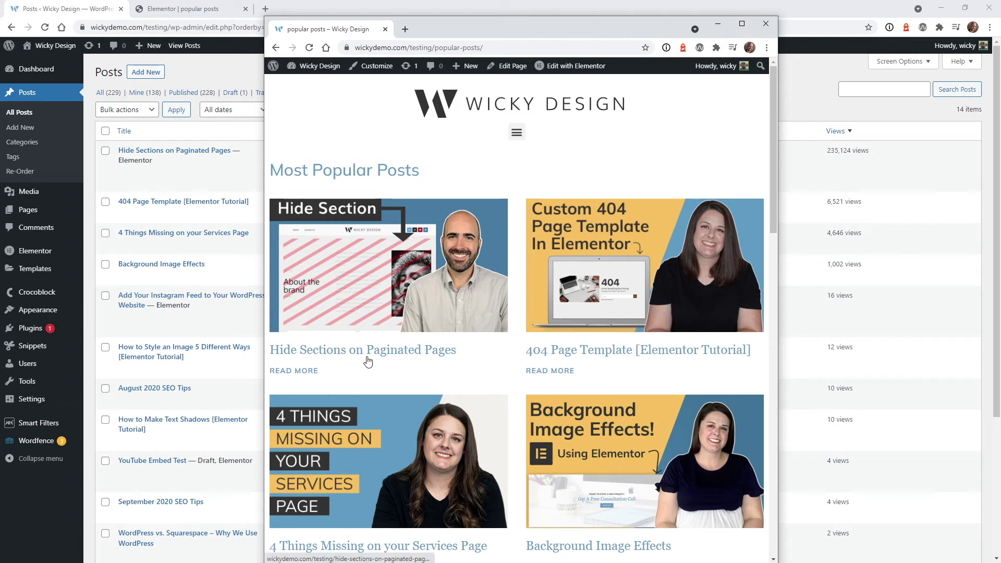
Step: Cut the Hide Sections post's views custom field down to 23 and update the post
{"action": "mouse_move", "coordinate": [141, 158]}
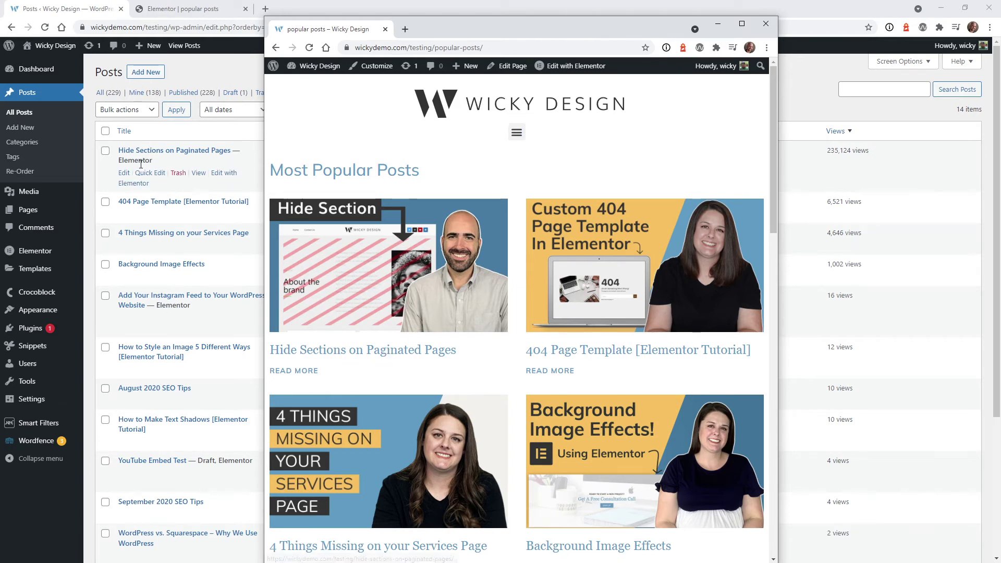
{"action": "left_click", "coordinate": [124, 176]}
{"action": "scroll", "coordinate": [280, 320], "scroll_direction": "down", "scroll_amount": 5}
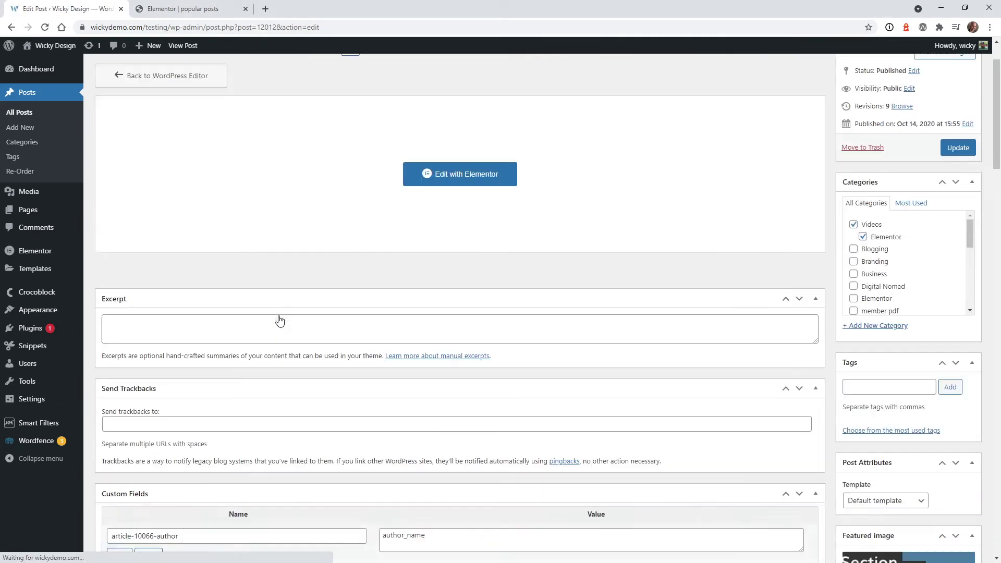
{"action": "scroll", "coordinate": [281, 317], "scroll_direction": "down", "scroll_amount": 18}
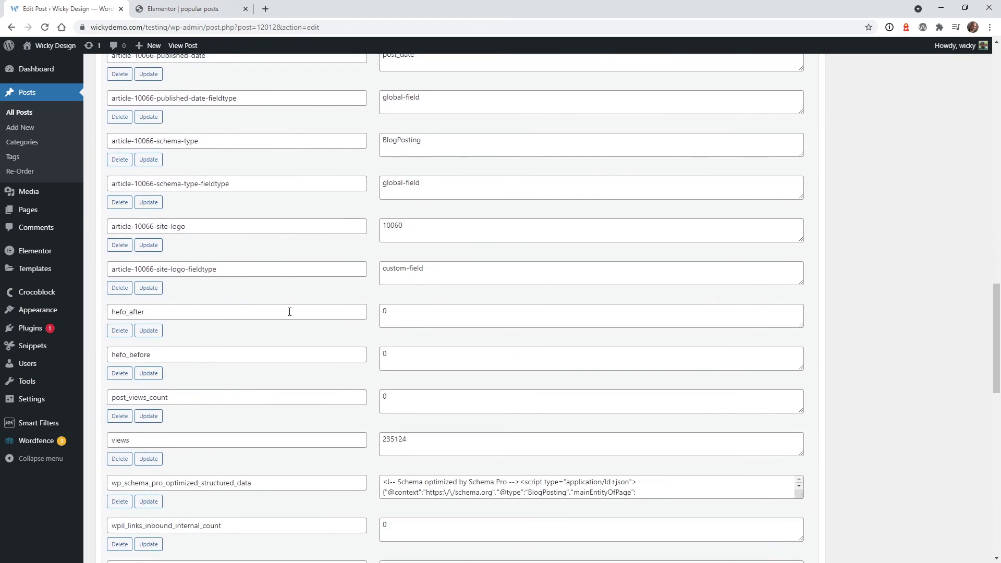
{"action": "left_click_drag", "start_coordinate": [408, 339], "coordinate": [387, 326]}
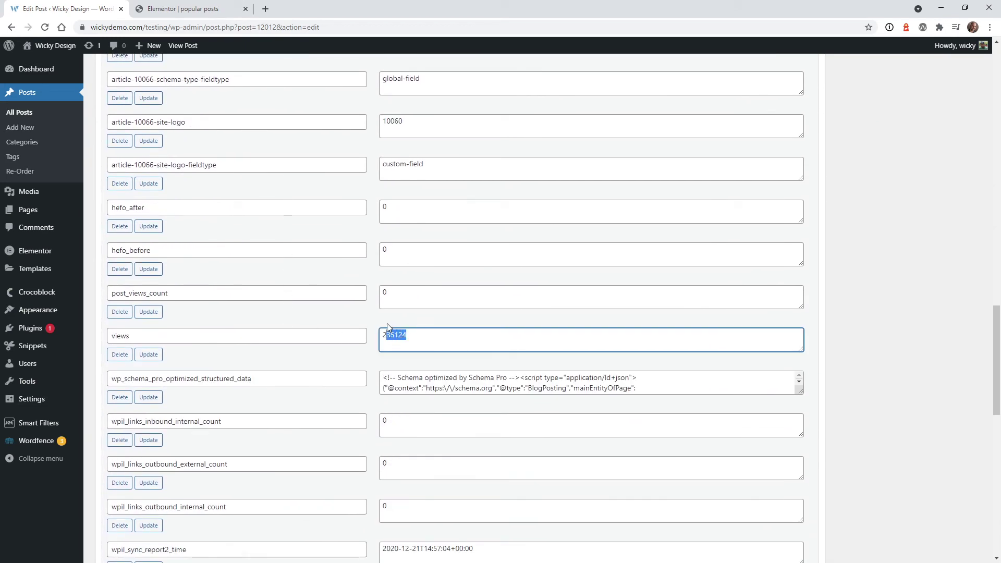
{"action": "key", "text": "BackSpace"}
{"action": "scroll", "coordinate": [753, 291], "scroll_direction": "up", "scroll_amount": 1}
{"action": "scroll", "coordinate": [753, 290], "scroll_direction": "up", "scroll_amount": 20}
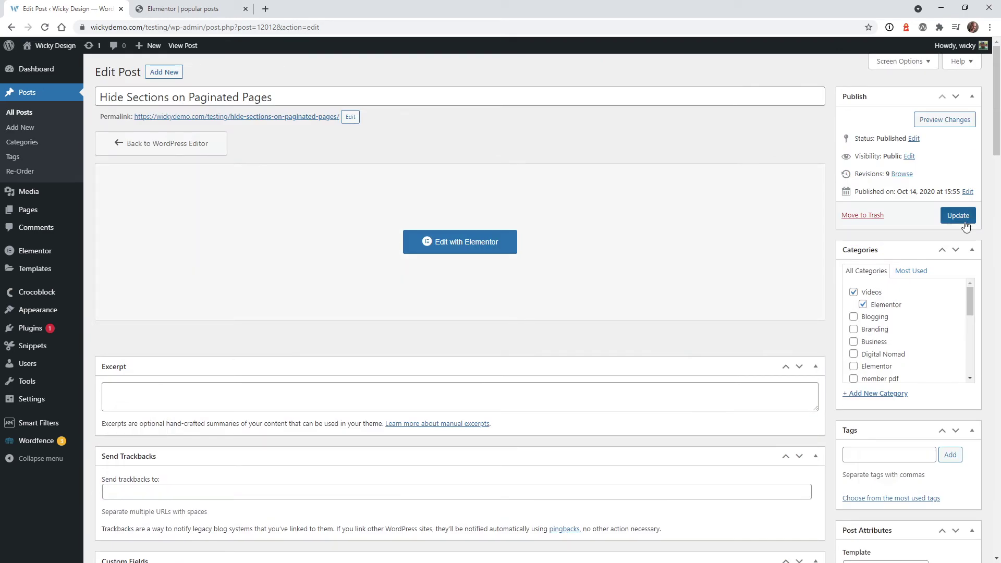
{"action": "left_click", "coordinate": [963, 220]}
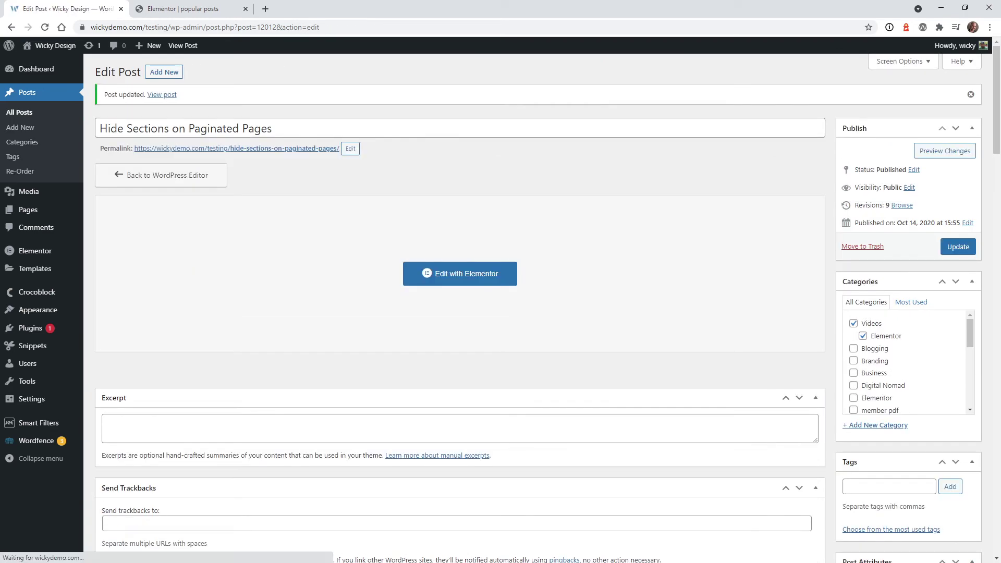
{"action": "key", "text": "alt+Tab"}
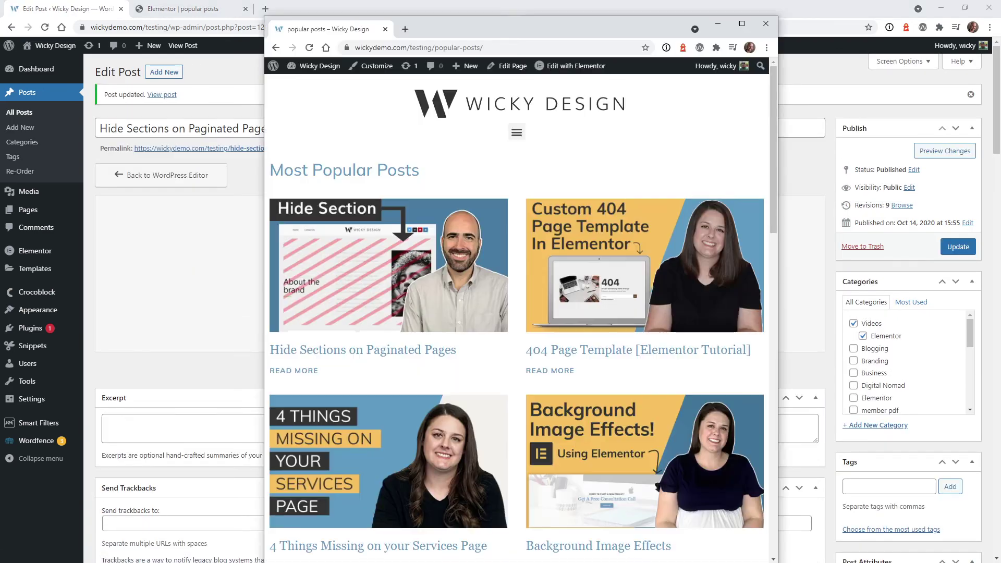
Step: Reload the live grid, now led by 404 Page Template, and re-sort posts by views with Hide Sections at 23
{"action": "left_click", "coordinate": [310, 49]}
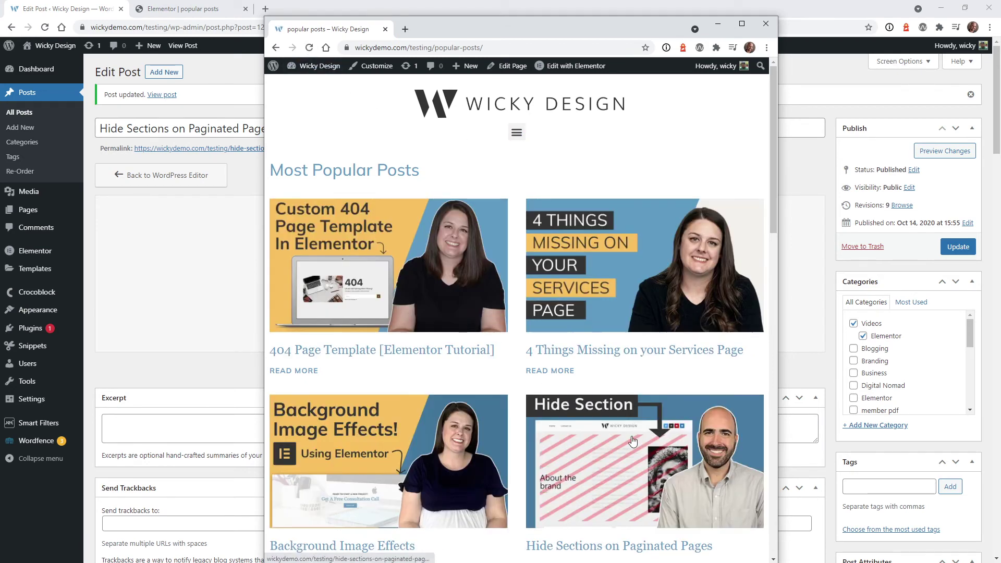
{"action": "left_click", "coordinate": [23, 94]}
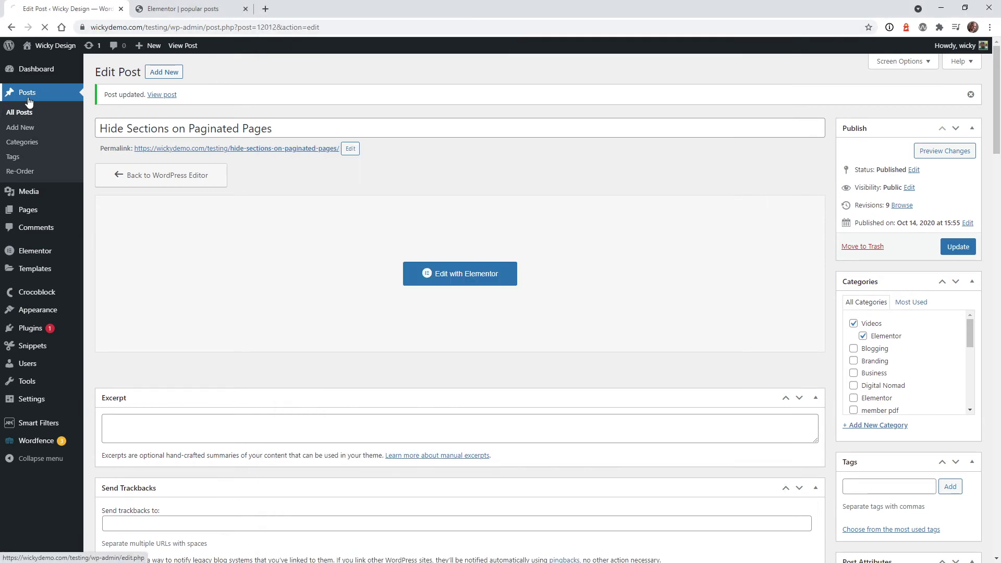
{"action": "left_click", "coordinate": [835, 134]}
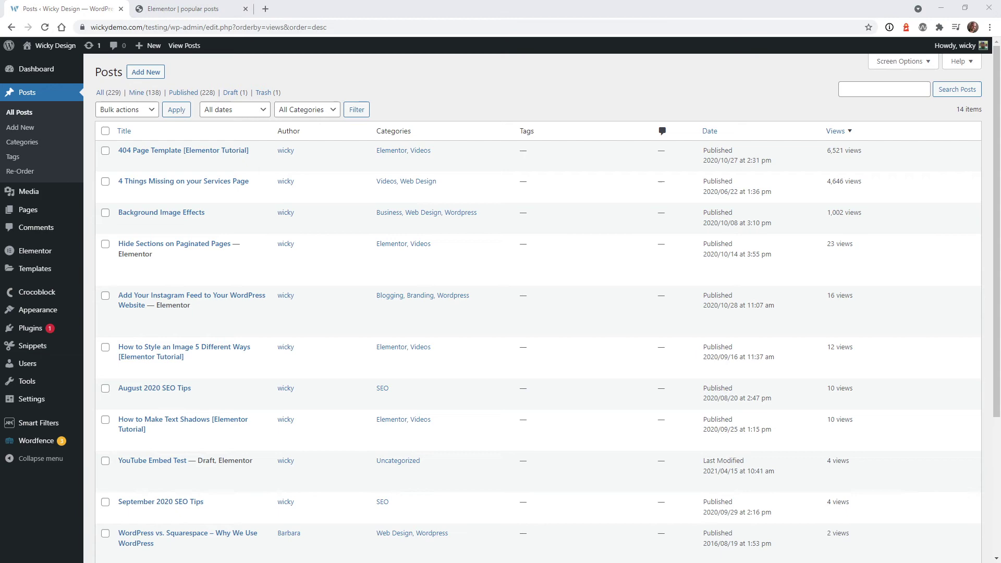
{"action": "key", "text": "alt+Tab"}
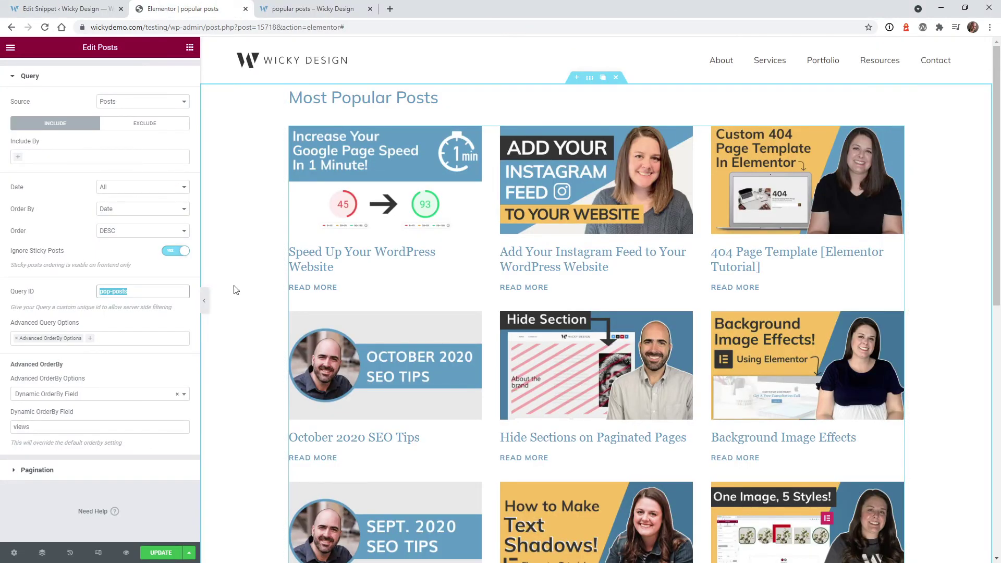
Step: Remove Advanced OrderBy Options from the pop-posts grid query and update the page
{"action": "left_click", "coordinate": [129, 294]}
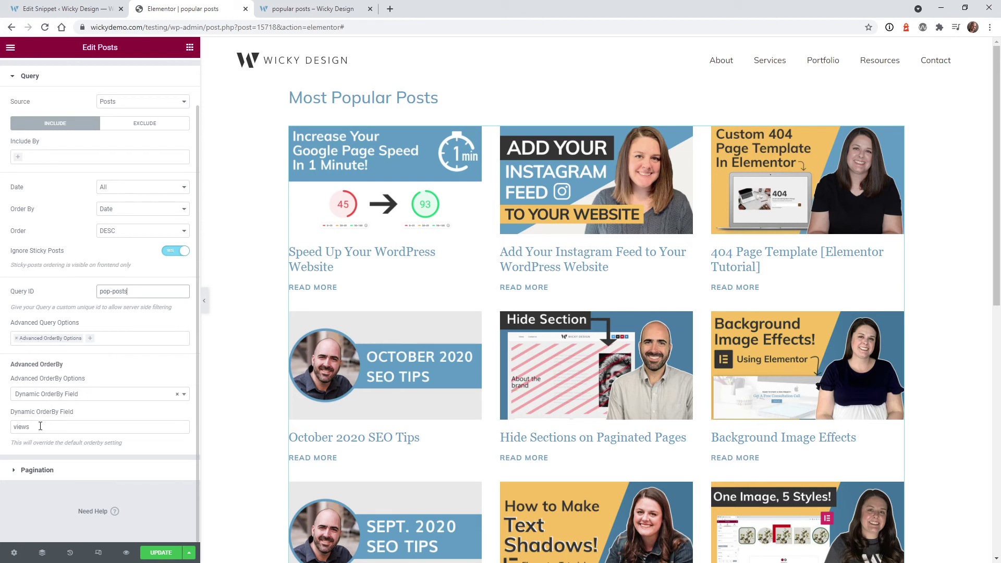
{"action": "left_click", "coordinate": [17, 338]}
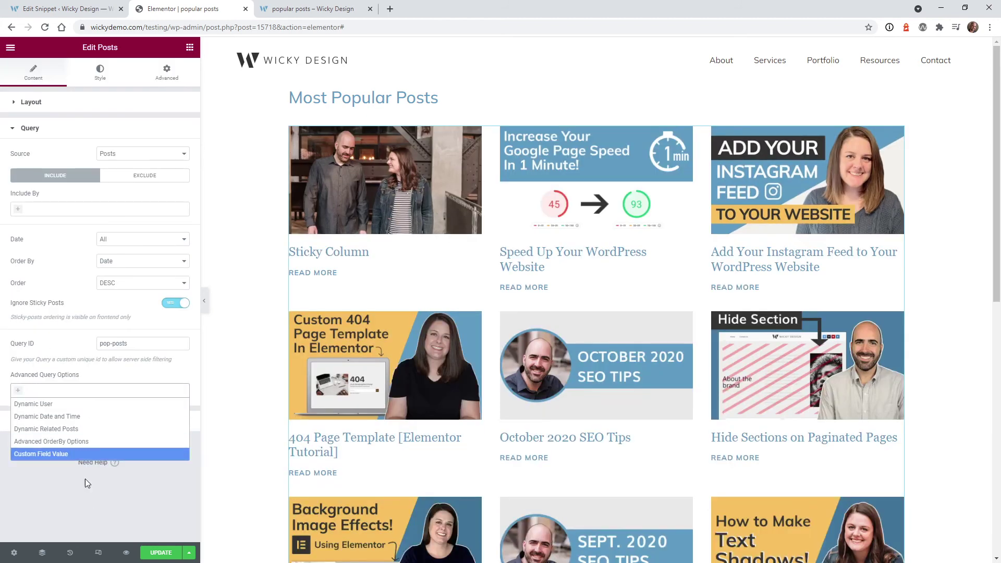
{"action": "left_click", "coordinate": [74, 509]}
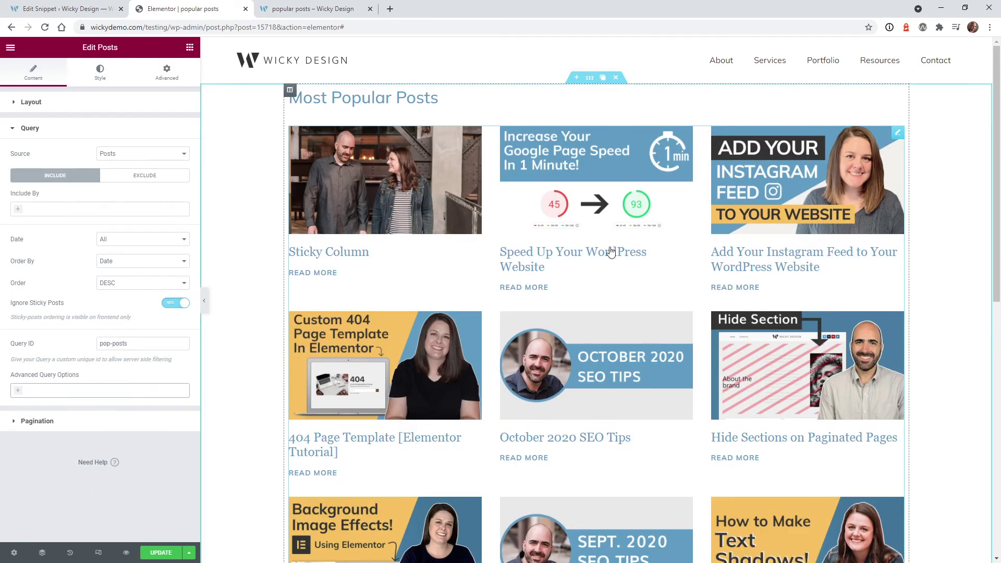
{"action": "left_click", "coordinate": [156, 553]}
Step: Reload the live popular posts page to check the grid order, then return to the snippet
{"action": "left_click", "coordinate": [312, 9]}
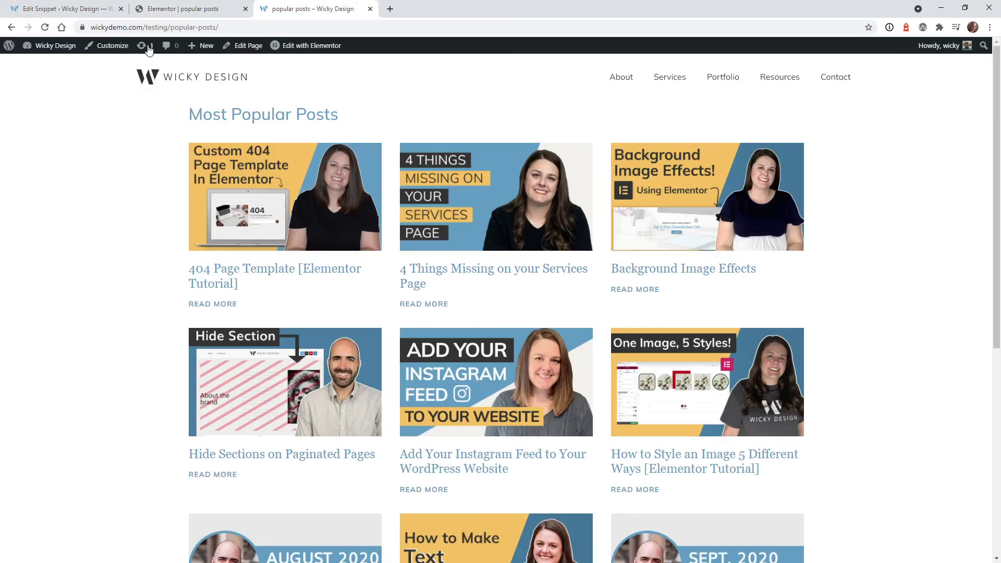
{"action": "left_click", "coordinate": [45, 28]}
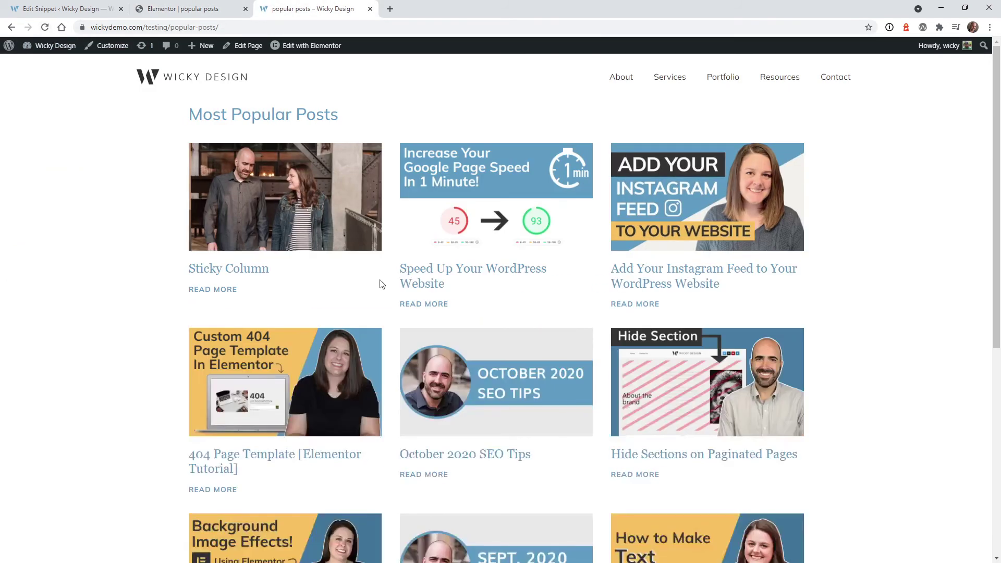
{"action": "left_click", "coordinate": [90, 5]}
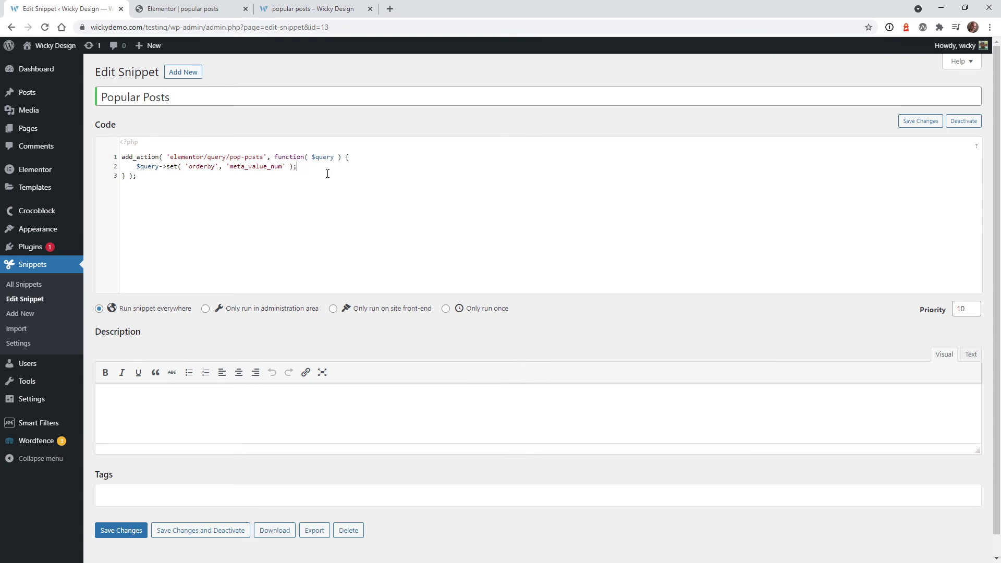
Step: Add $query->set( 'meta_key', 'views' ); as line 3 of the Popular Posts snippet and save
{"action": "type", "text": "$query->set( 'meta_key', 'views' );"}
{"action": "left_click_drag", "start_coordinate": [241, 178], "coordinate": [253, 176]}
{"action": "key", "text": "End"}
{"action": "left_click", "coordinate": [114, 529]}
{"action": "left_click", "coordinate": [313, 9]}
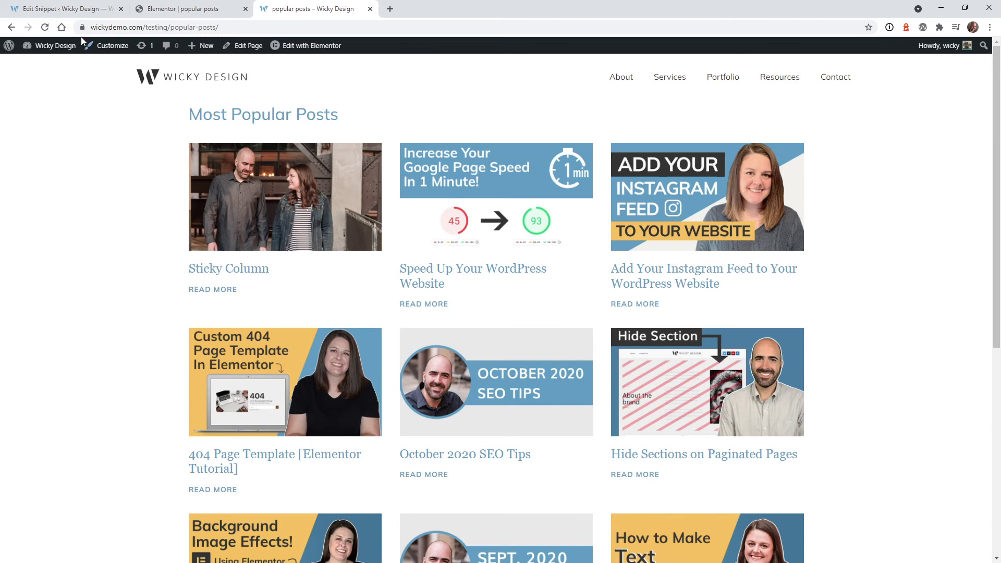
Step: Reload the live page to confirm 404 Page Template leads the grid, then return to the snippet
{"action": "left_click", "coordinate": [45, 27]}
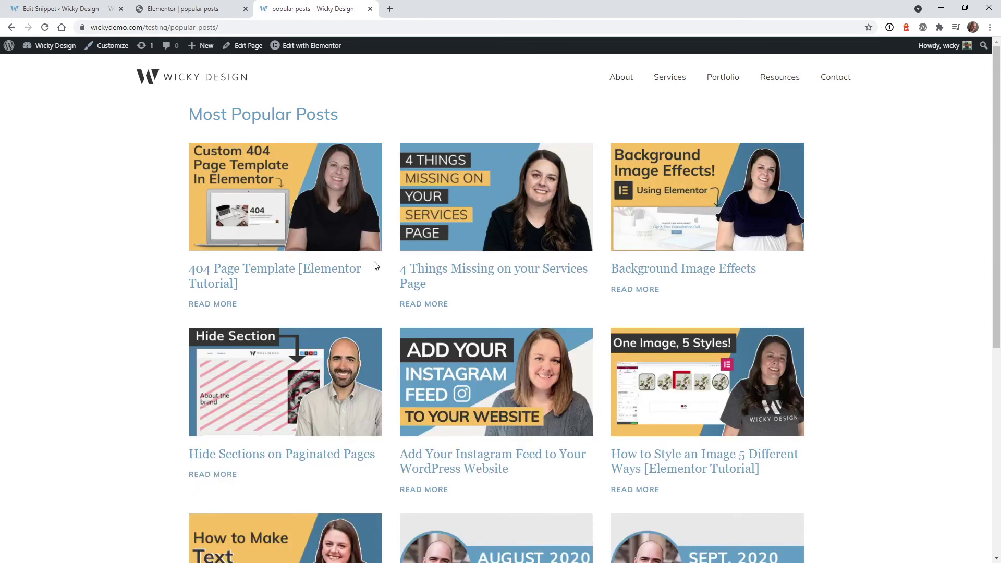
{"action": "key", "text": "ctrl+1"}
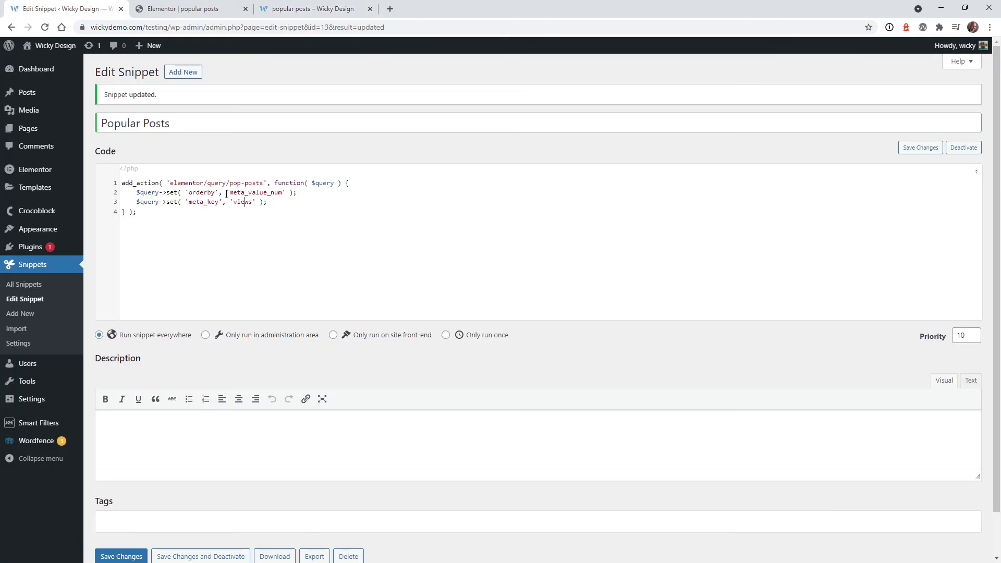